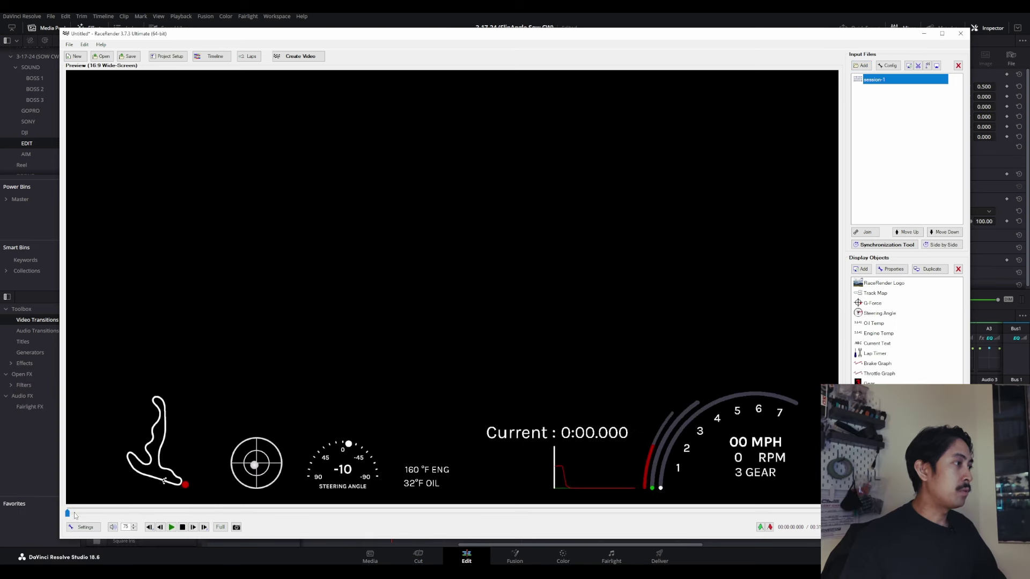
# - Scrub through the telemetry and mark the export range from 00:16:10.570 to 00:24:59.518
pyautogui.moveTo(107, 515); pyautogui.dragTo(529, 514)
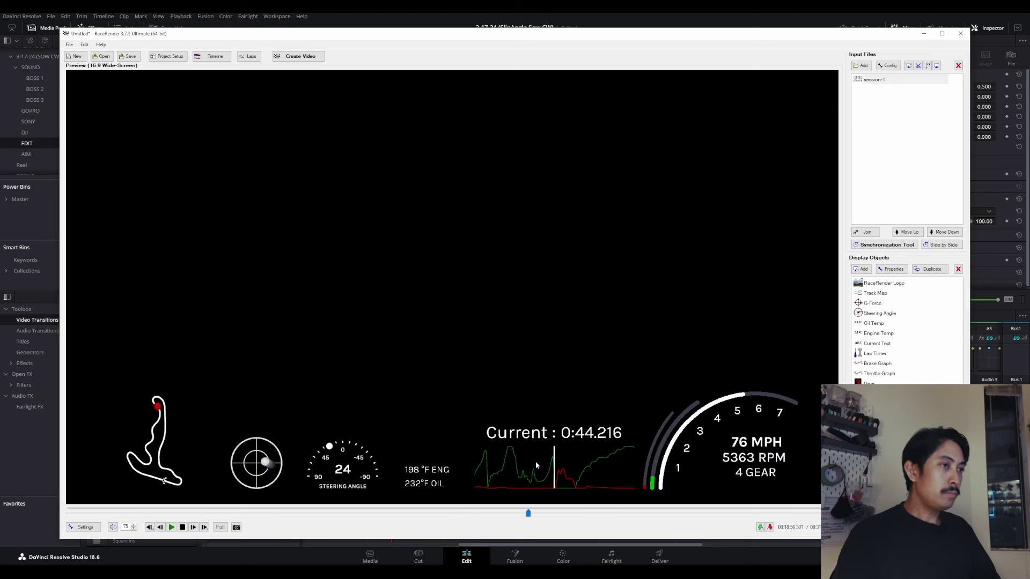
pyautogui.click(530, 514)
pyautogui.moveTo(529, 514); pyautogui.dragTo(547, 513)
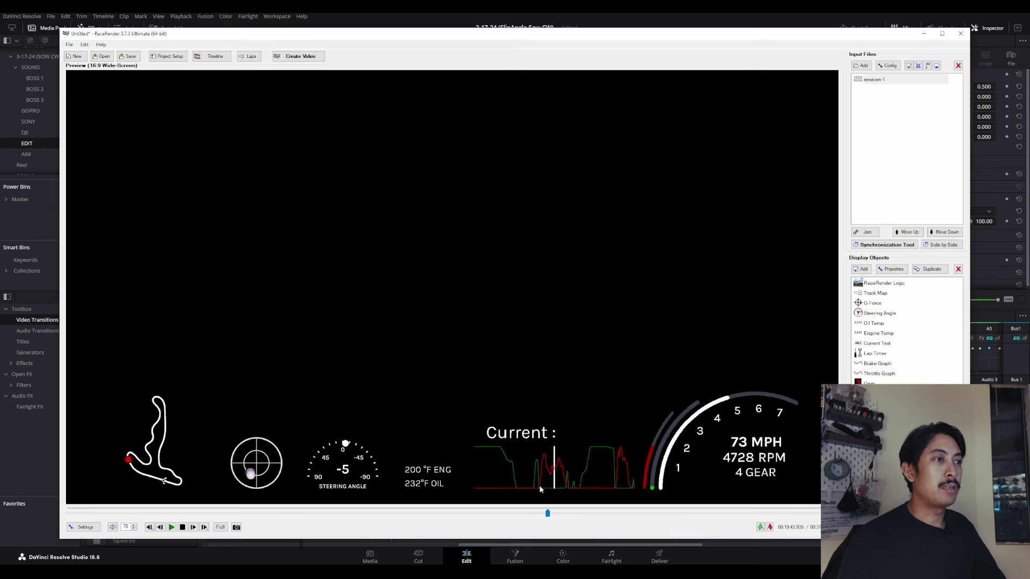
pyautogui.moveTo(547, 514); pyautogui.dragTo(509, 518)
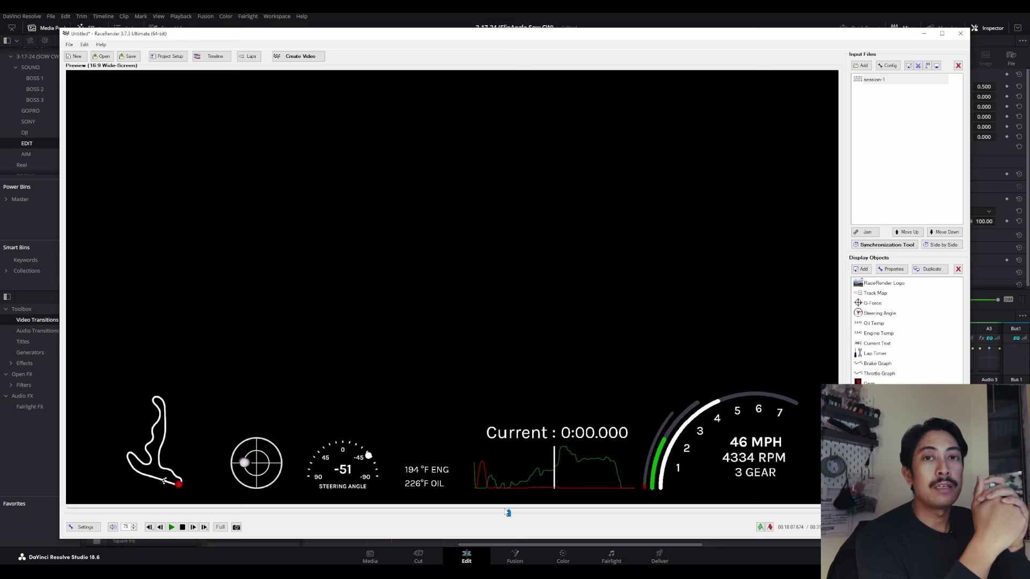
pyautogui.moveTo(507, 512); pyautogui.dragTo(460, 512)
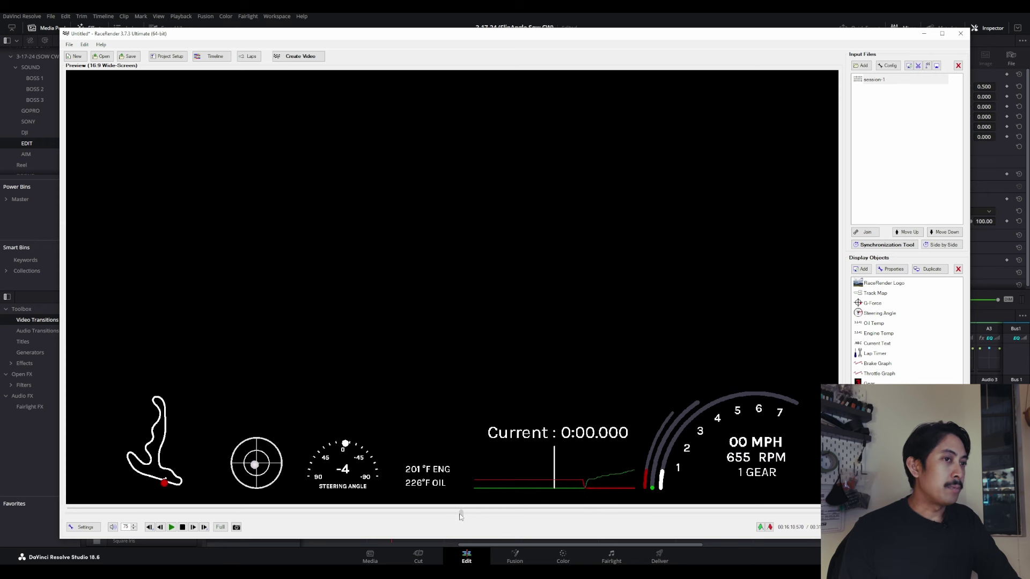
pyautogui.click(761, 527)
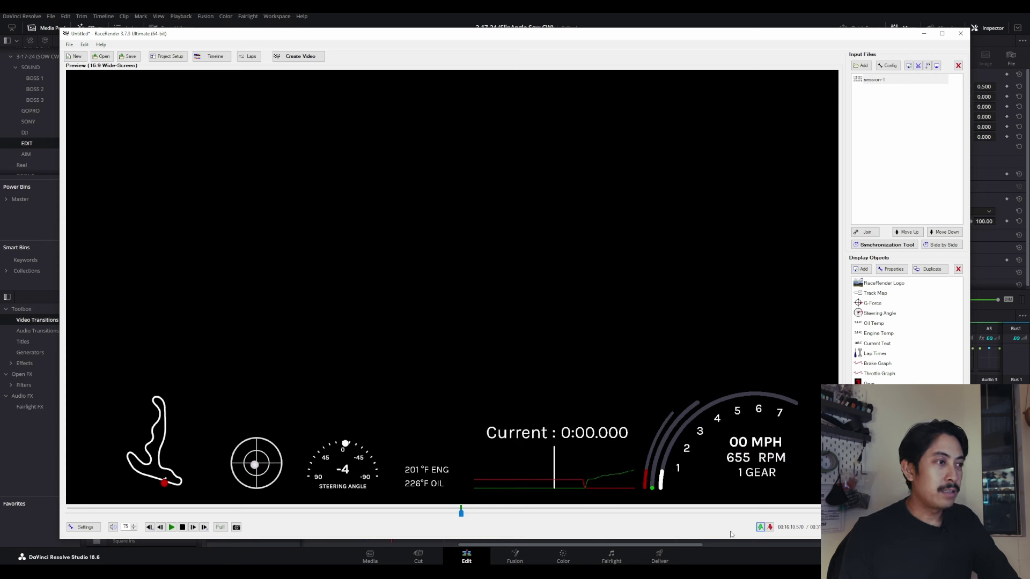
pyautogui.moveTo(462, 514); pyautogui.dragTo(675, 514)
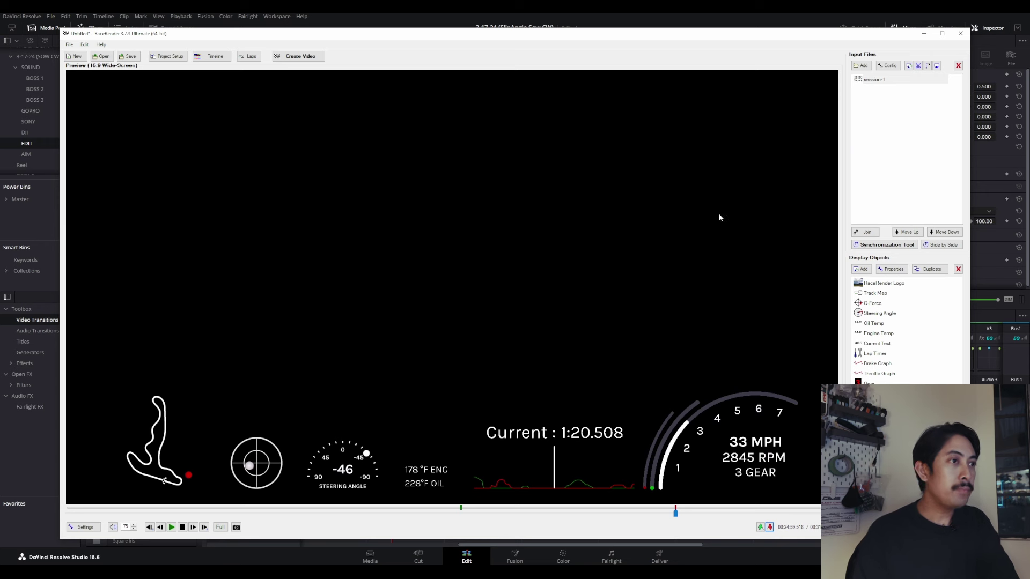
pyautogui.click(858, 66)
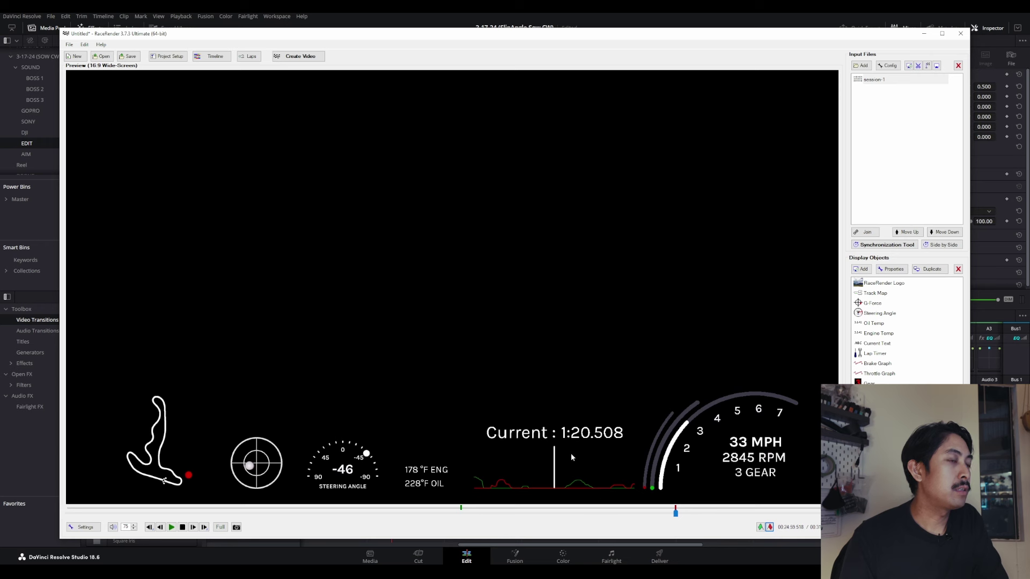
# - Open the output video settings without saving the project, and review the output profiles and aspect ratio options
pyautogui.click(303, 59)
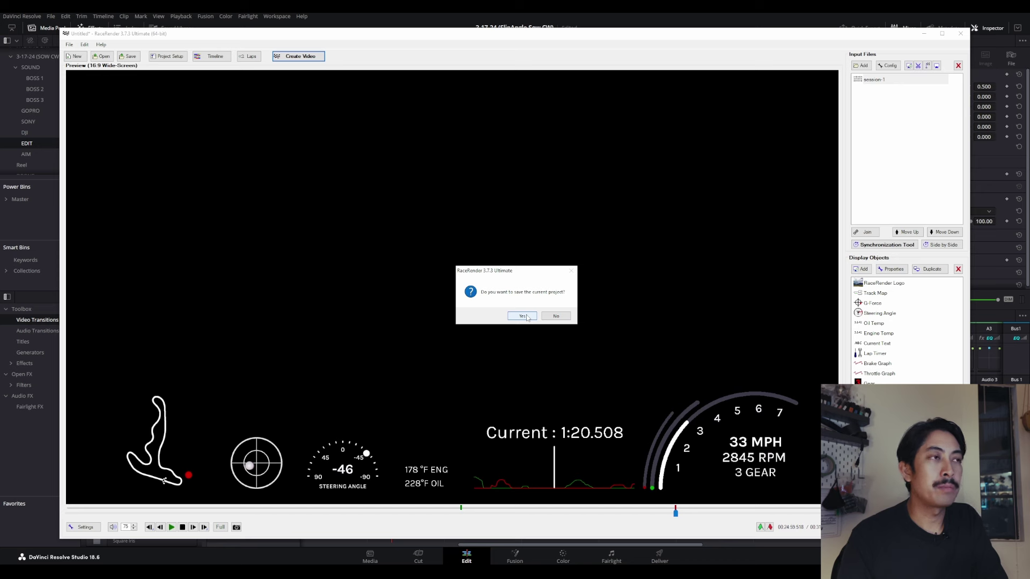
pyautogui.click(561, 317)
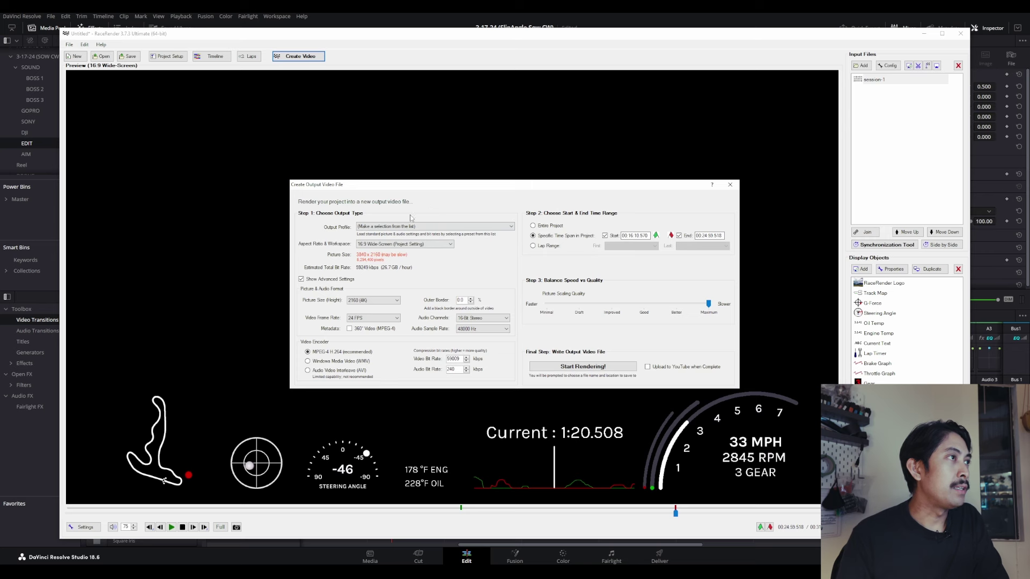
pyautogui.click(417, 228)
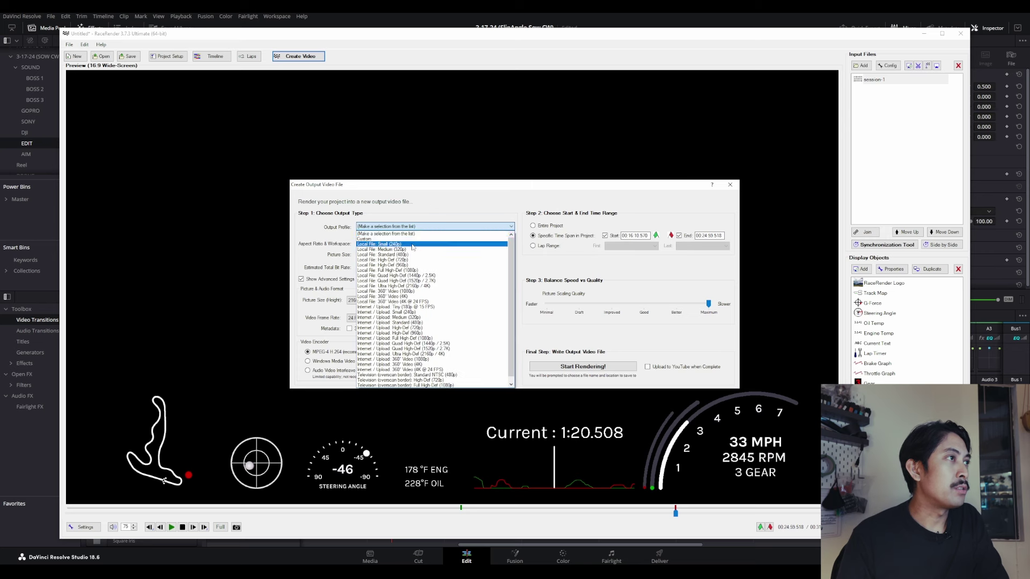
pyautogui.click(449, 211)
pyautogui.click(434, 226)
pyautogui.click(432, 204)
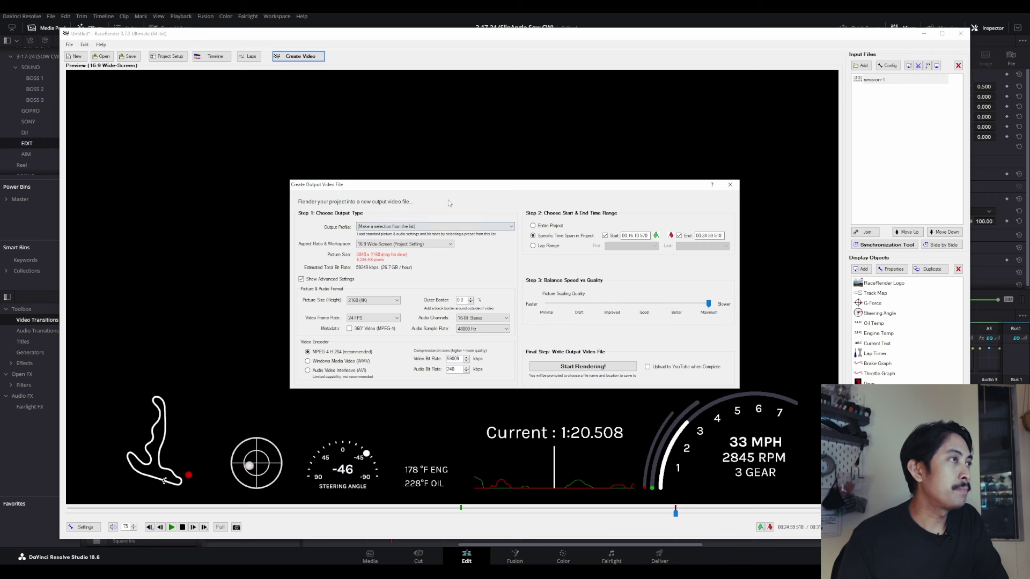
pyautogui.click(434, 244)
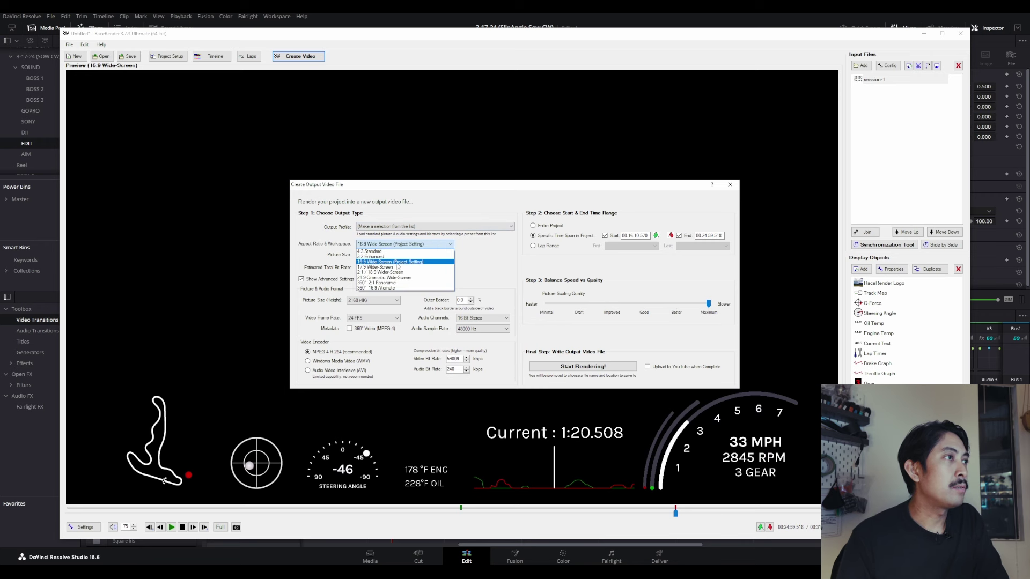
pyautogui.click(488, 265)
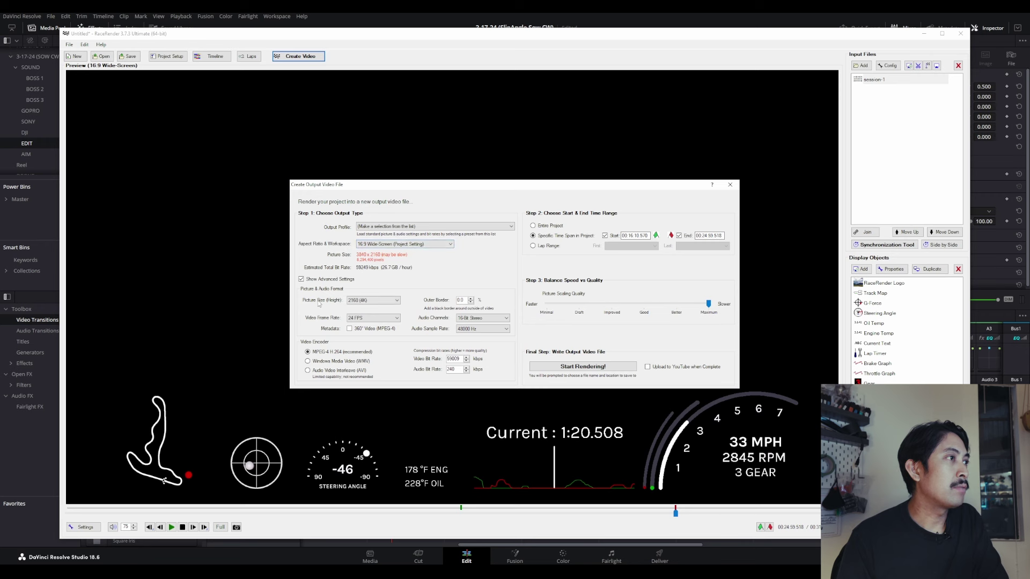
# - Set the output format to 2160 (4K) at 24 FPS with 16-Bit Stereo audio at 48000 Hz
pyautogui.click(365, 301)
pyautogui.click(385, 391)
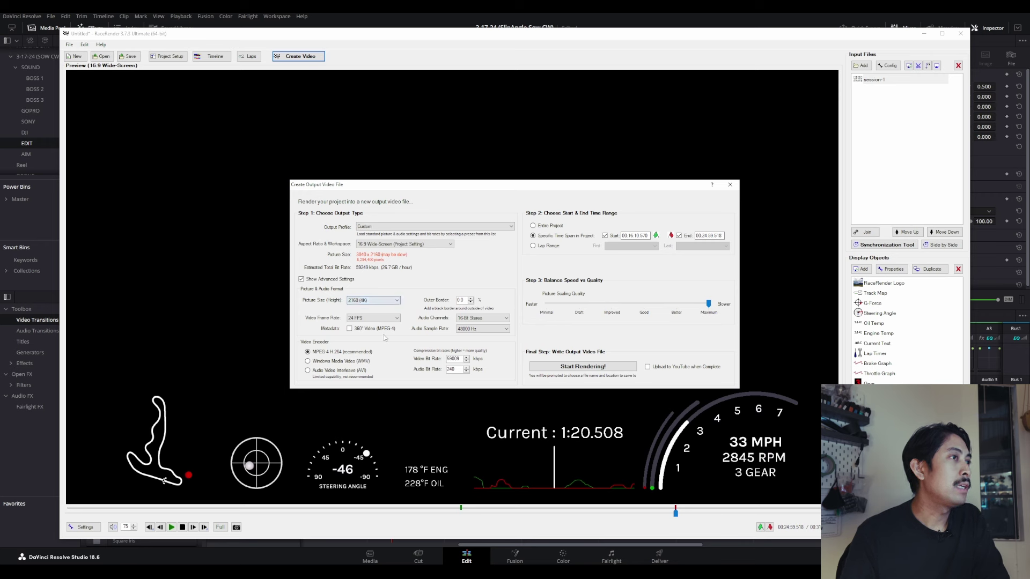
pyautogui.click(382, 320)
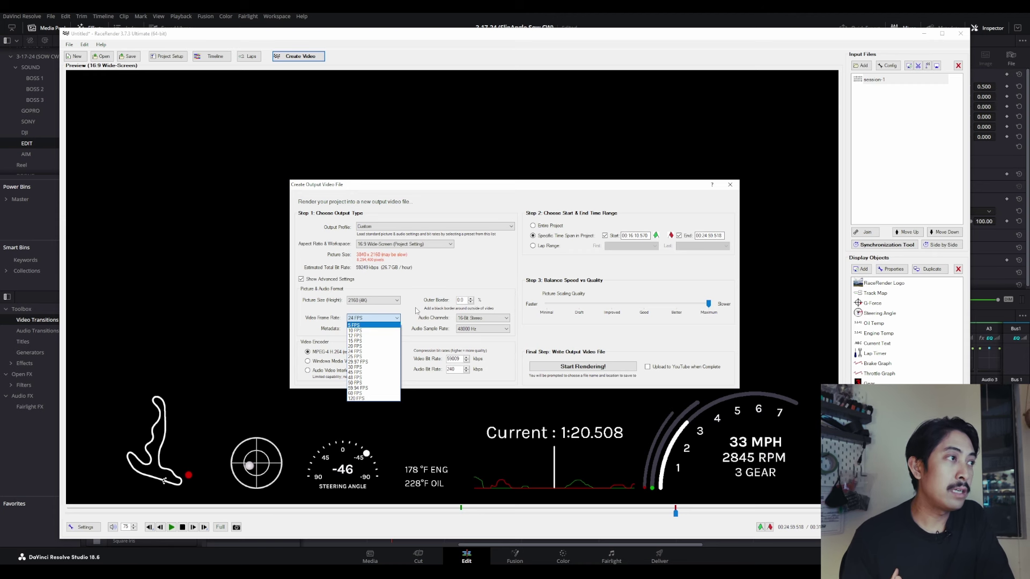
pyautogui.click(384, 352)
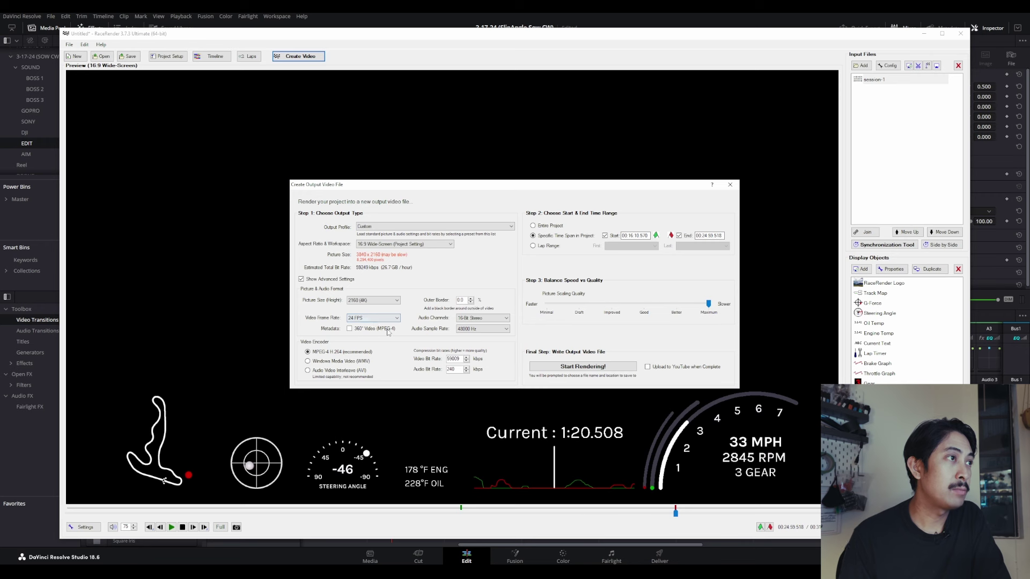
pyautogui.click(492, 320)
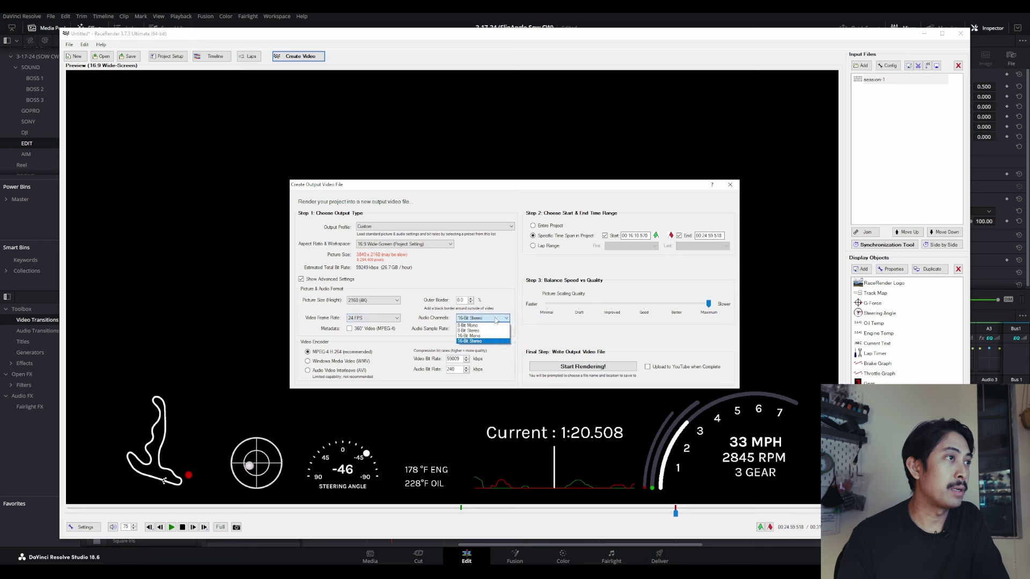
pyautogui.click(407, 339)
pyautogui.click(503, 332)
pyautogui.click(417, 342)
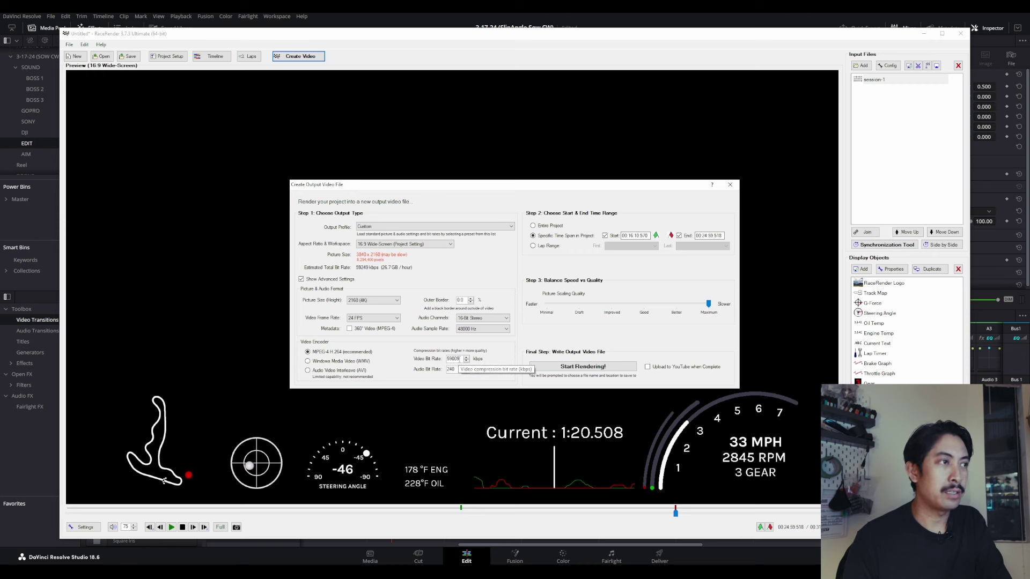
# - Set the video bit rate to 60000 kbps and the picture scaling quality to Maximum
pyautogui.doubleClick(453, 359)
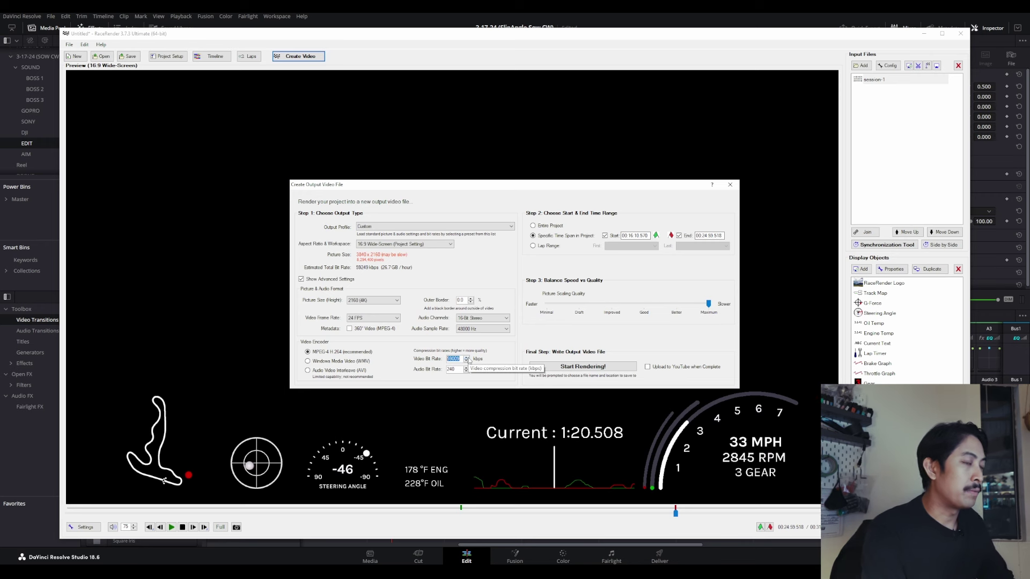
pyautogui.write('60000')
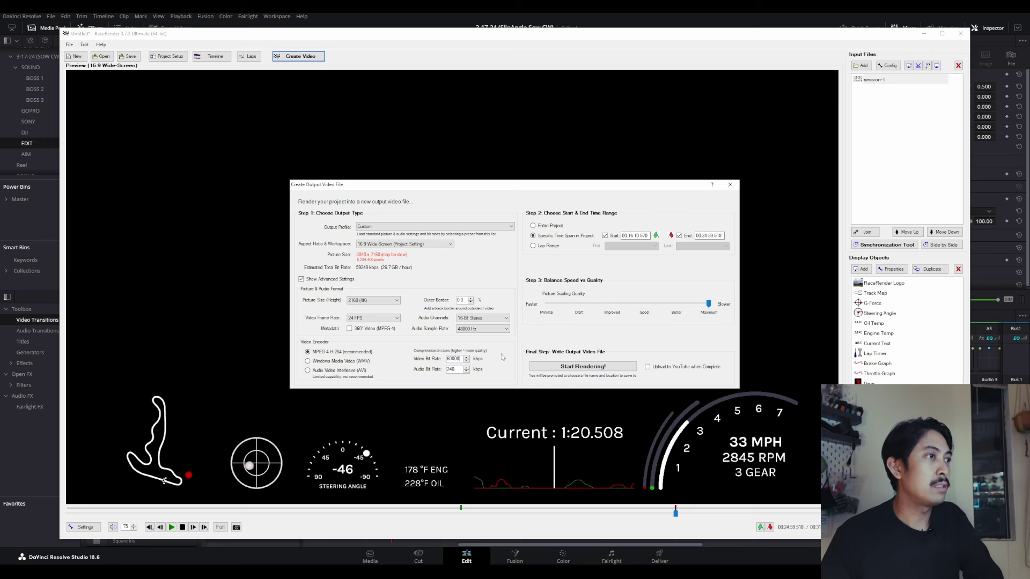
pyautogui.click(707, 303)
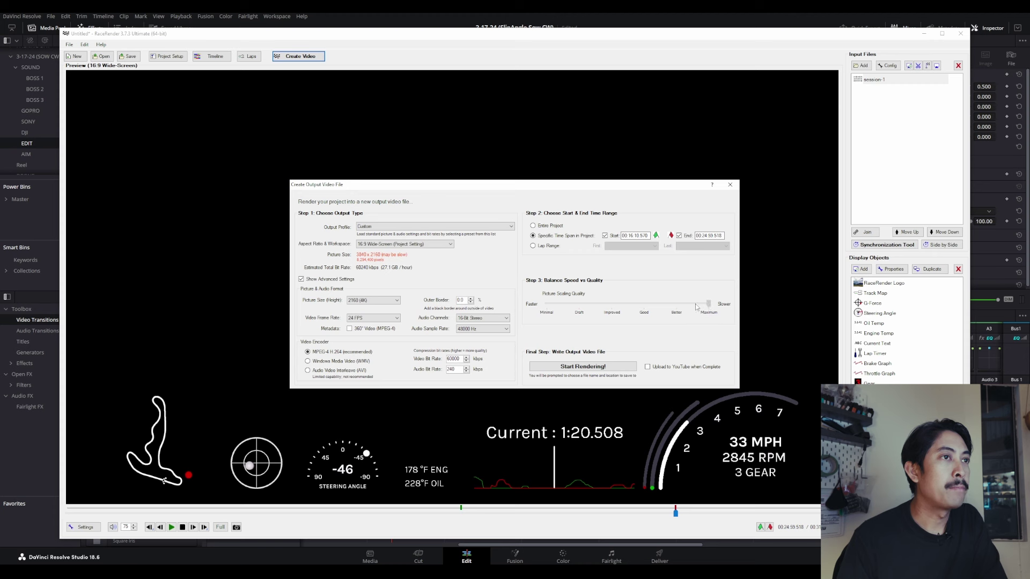
pyautogui.click(637, 307)
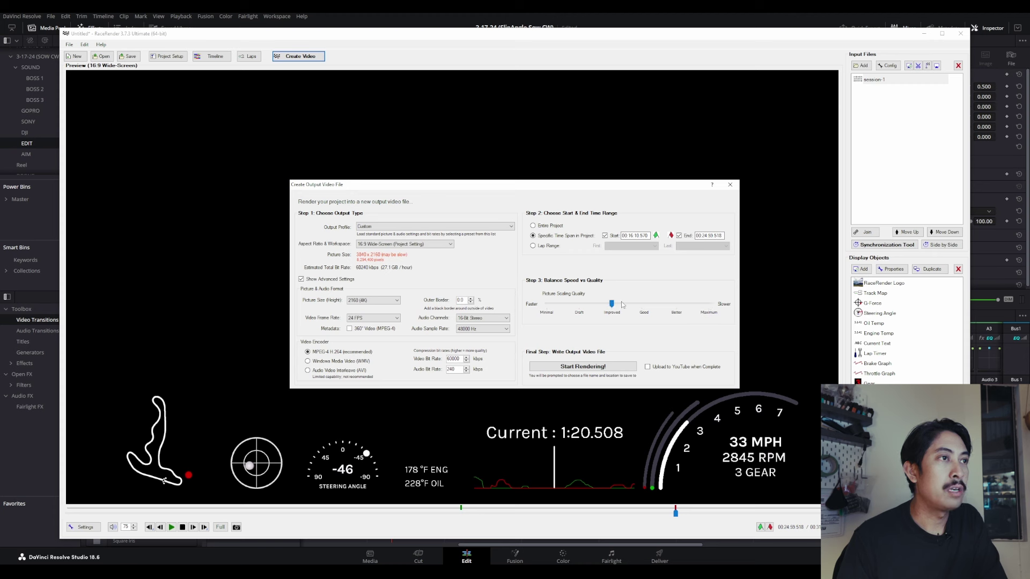
pyautogui.moveTo(612, 304); pyautogui.dragTo(709, 305)
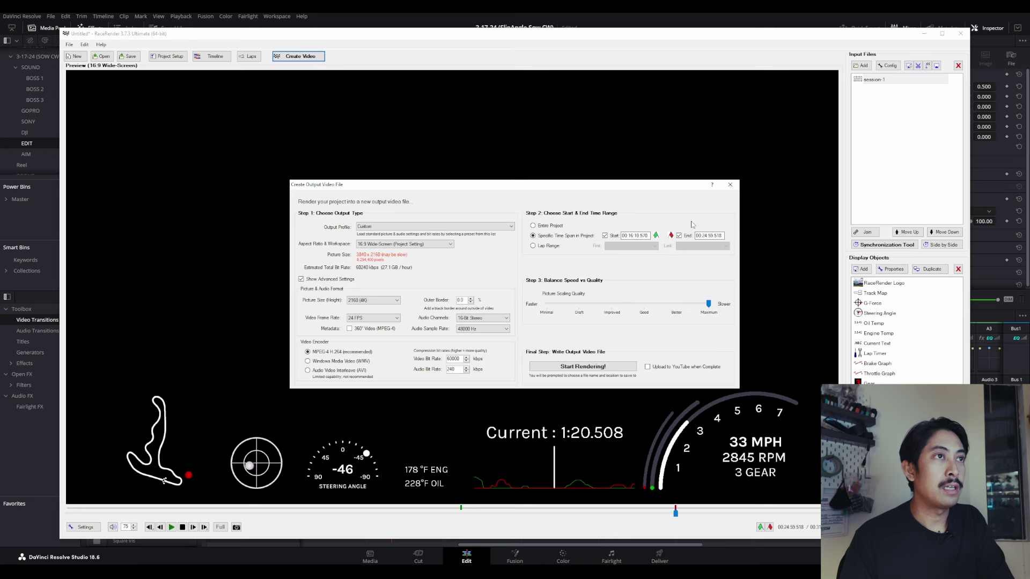
# - Render the overlay as an MPEG-4 H.264 video named bbr-1 in the AIM folder and dismiss the completion notice
pyautogui.click(583, 367)
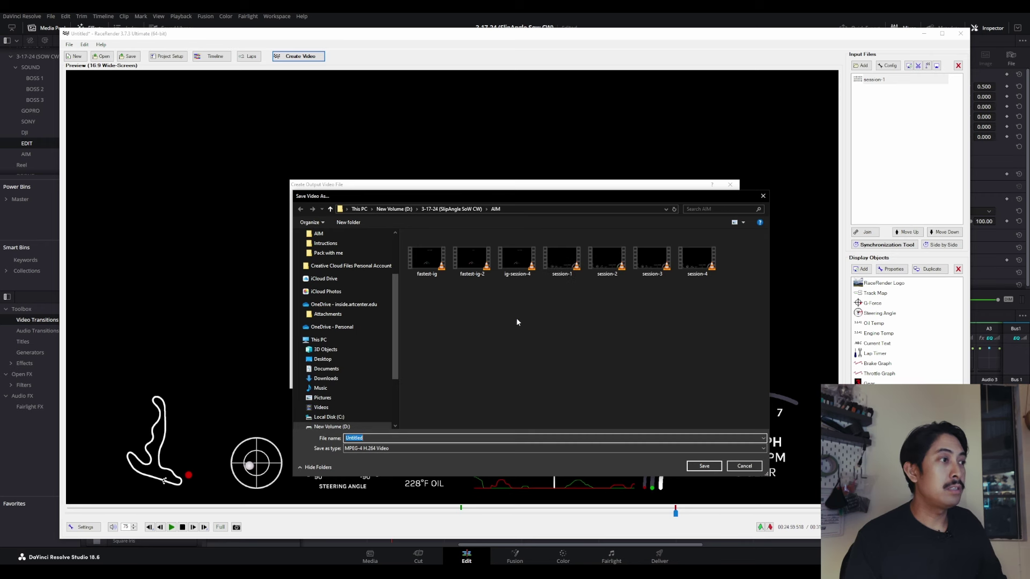
pyautogui.write('bbr-1')
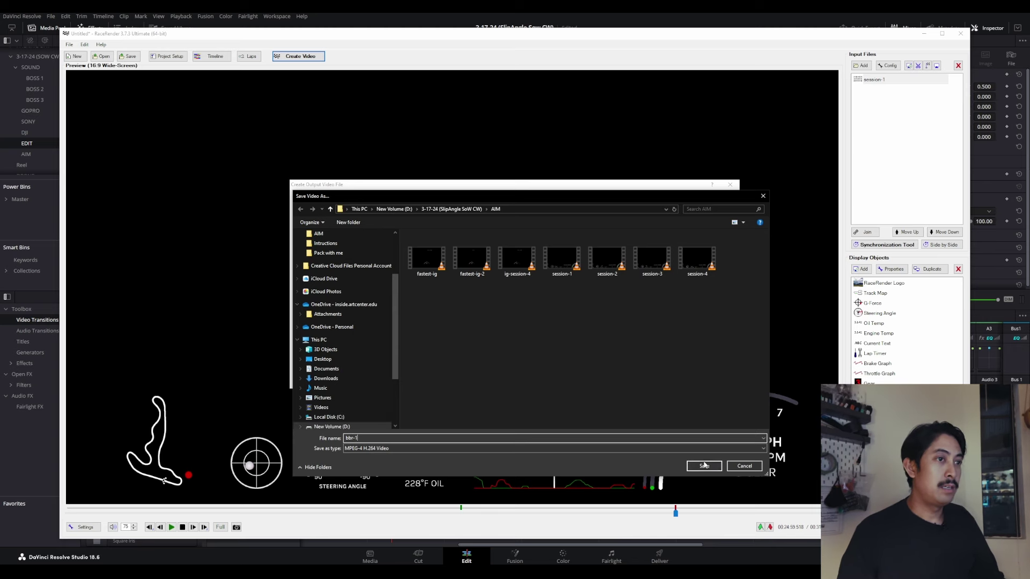
pyautogui.press('Return')
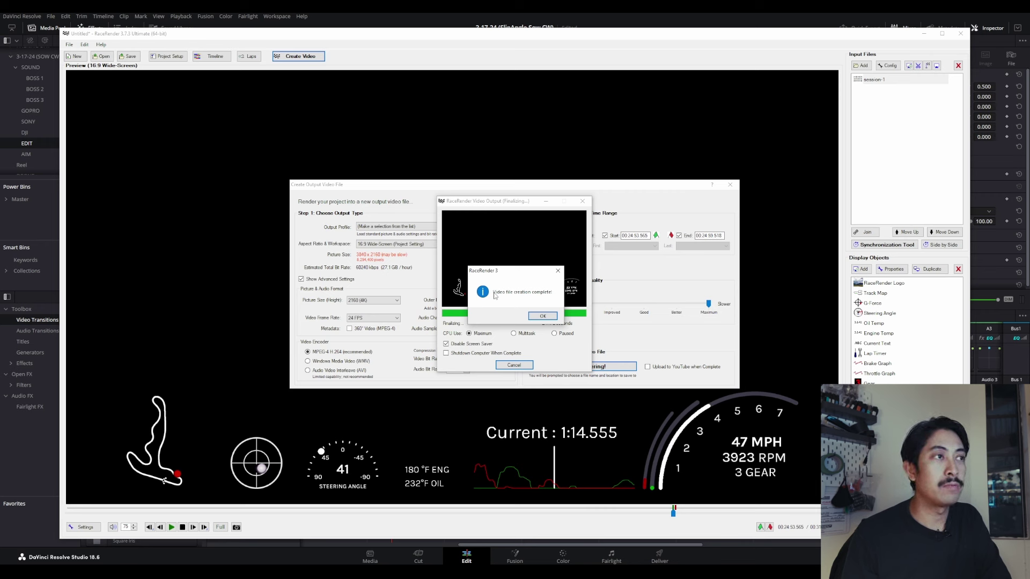
pyautogui.click(541, 316)
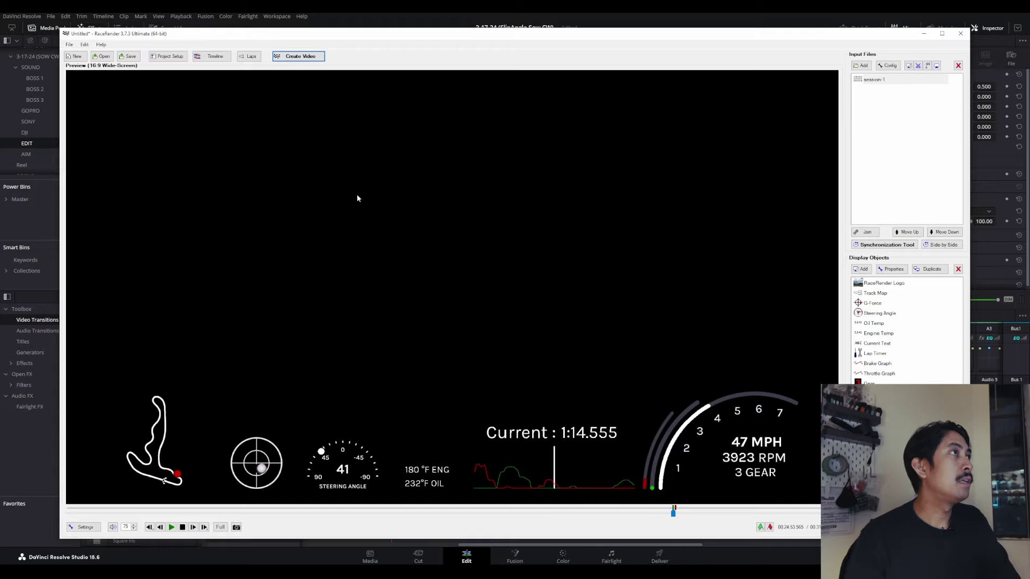
# - Switch to DaVinci Resolve and look over the clips in the EDIT bin, including session-2.mp4
pyautogui.hotkey('alt', 'Tab')
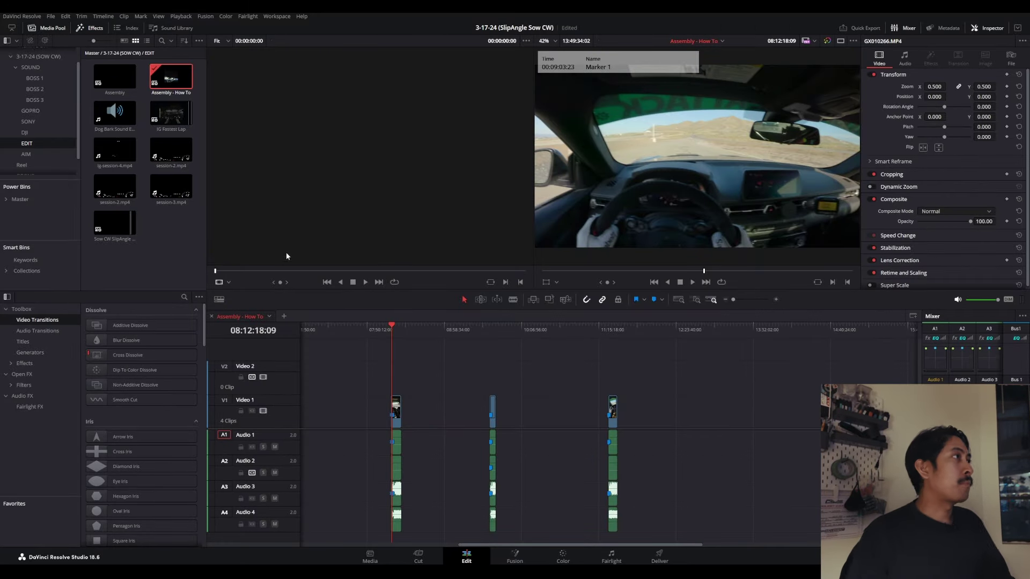
pyautogui.click(377, 206)
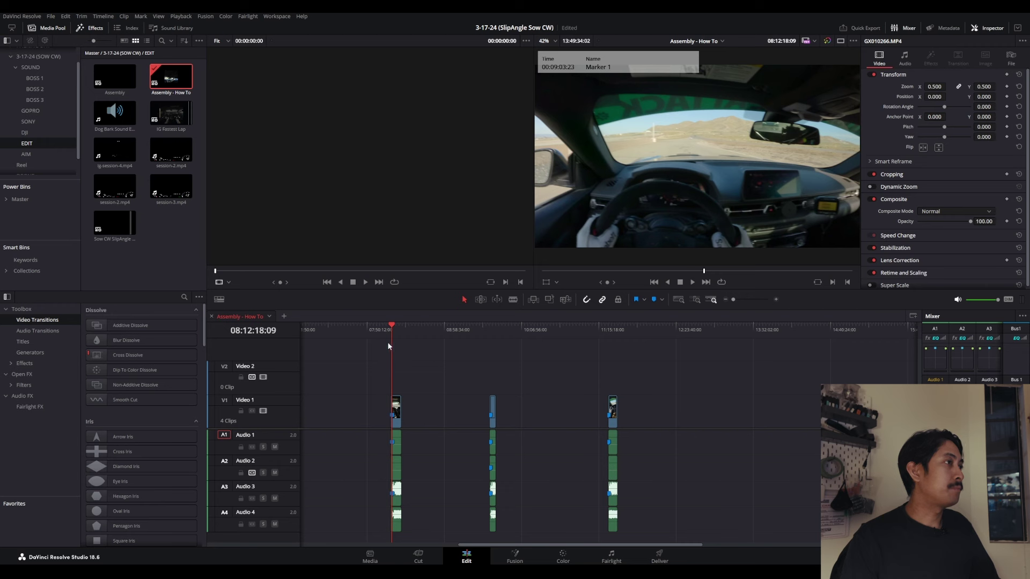
pyautogui.click(127, 124)
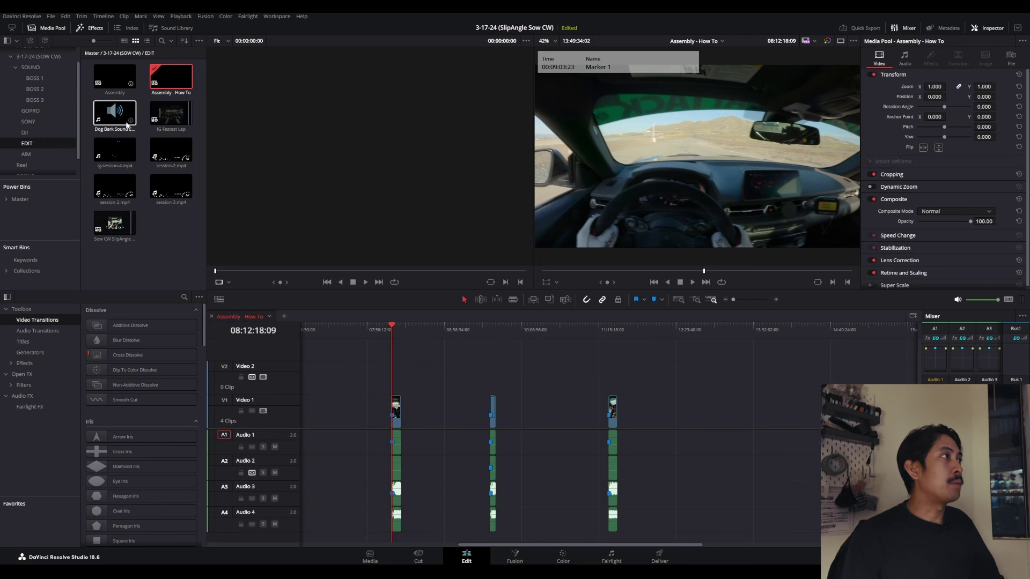
pyautogui.click(173, 128)
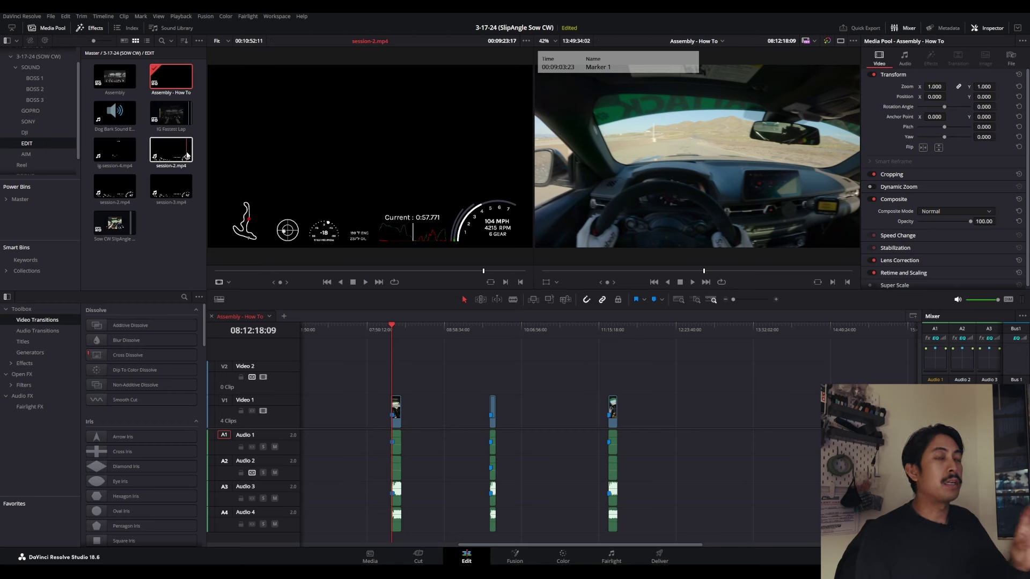
# - Bring the session-1 video from the AIM folder in File Explorer onto the Video 1 track, ahead of the first clip
pyautogui.hotkey('alt', 'Tab')
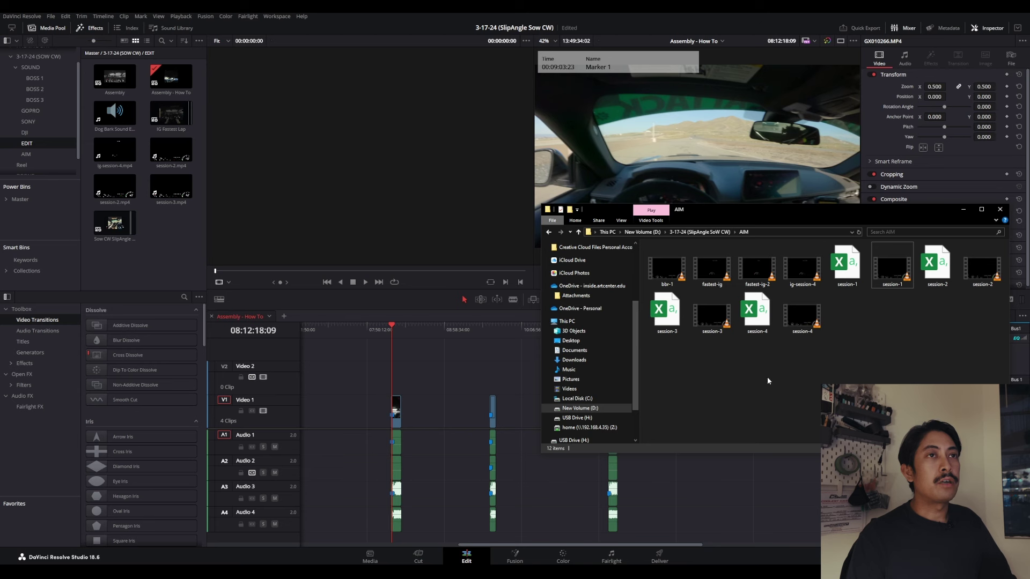
pyautogui.click(900, 275)
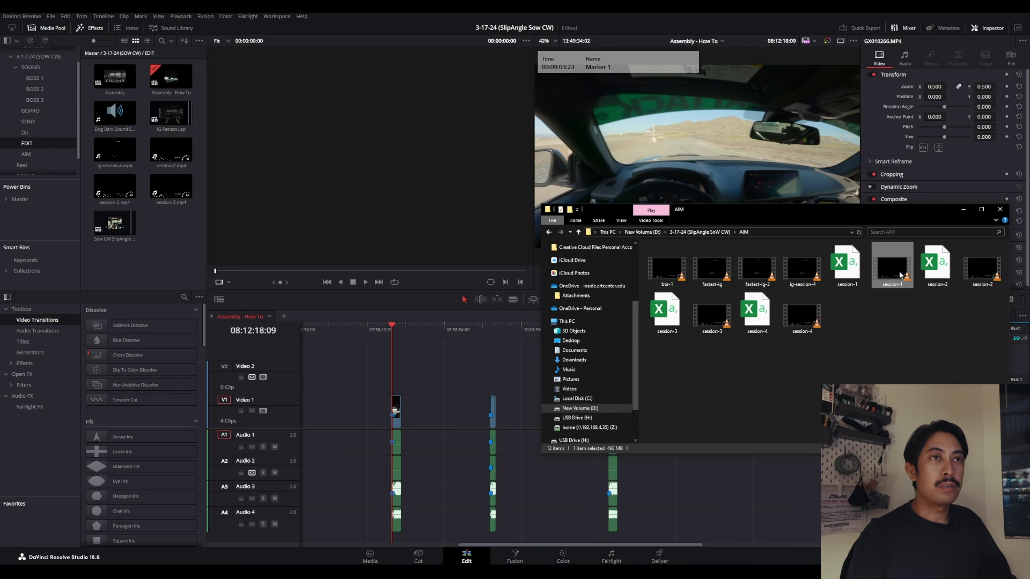
pyautogui.moveTo(886, 290); pyautogui.dragTo(369, 410)
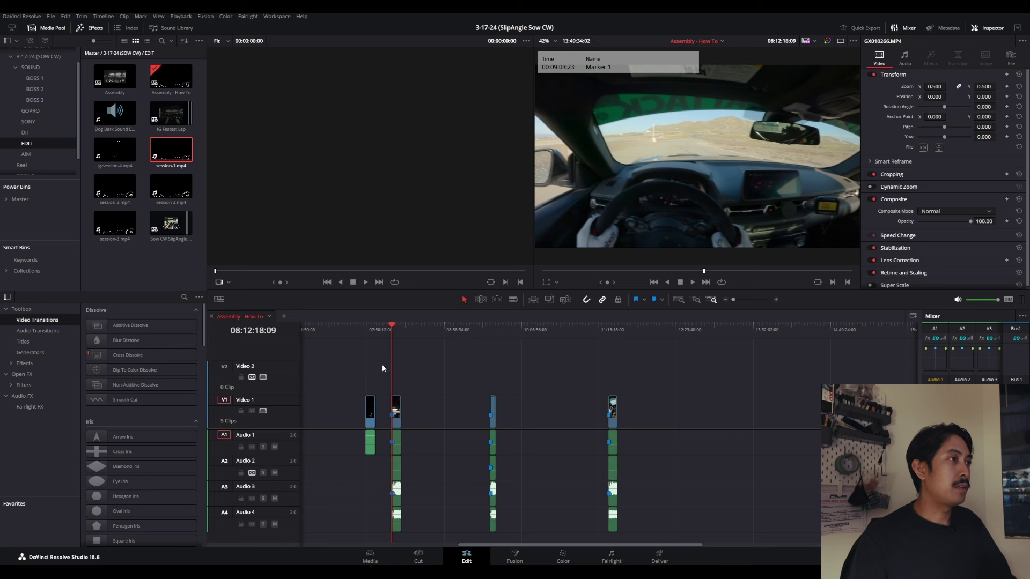
pyautogui.click(374, 348)
pyautogui.scroll(5, 384, 439)
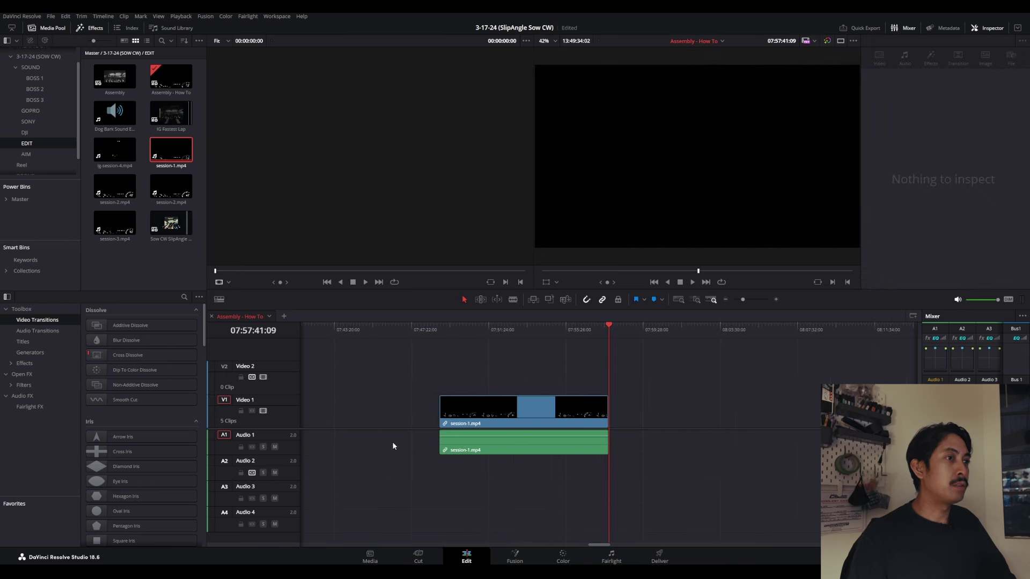
# - Set the session-1 overlay clip's zoom to 0.5 and scrub through it to check the scaled overlay
pyautogui.click(553, 444)
pyautogui.rightClick(569, 452)
pyautogui.click(613, 498)
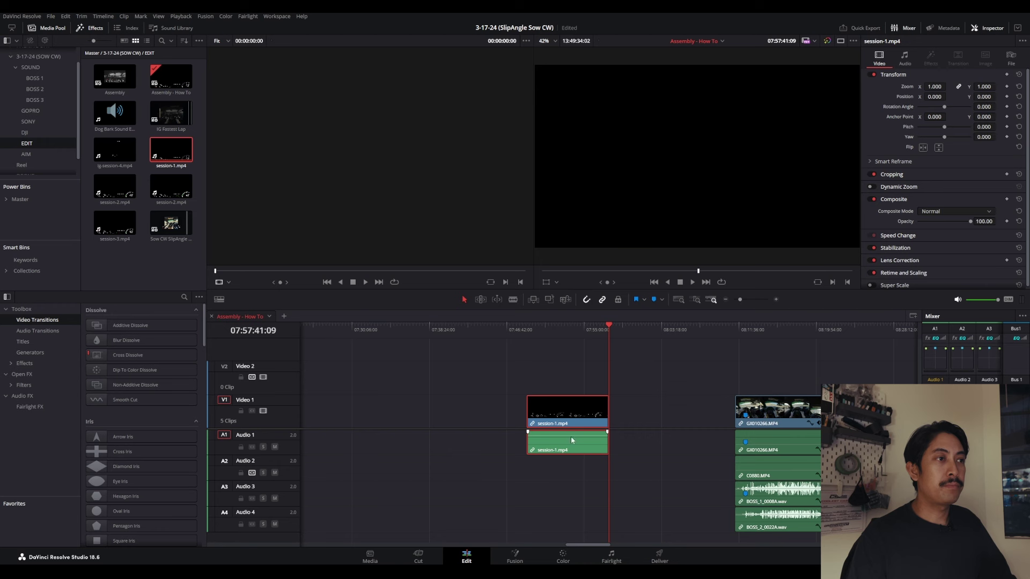
pyautogui.moveTo(571, 440); pyautogui.dragTo(564, 416)
pyautogui.moveTo(555, 330); pyautogui.dragTo(539, 331)
pyautogui.hscroll(3, 500, 517)
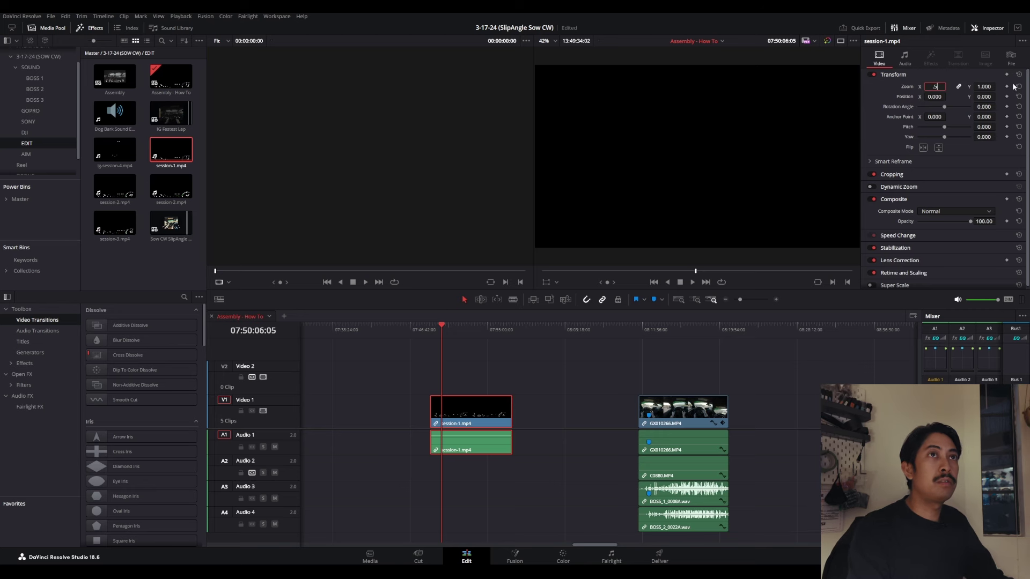
pyautogui.write('0.5')
pyautogui.press('Return')
pyautogui.click(451, 335)
pyautogui.moveTo(452, 336); pyautogui.dragTo(501, 357)
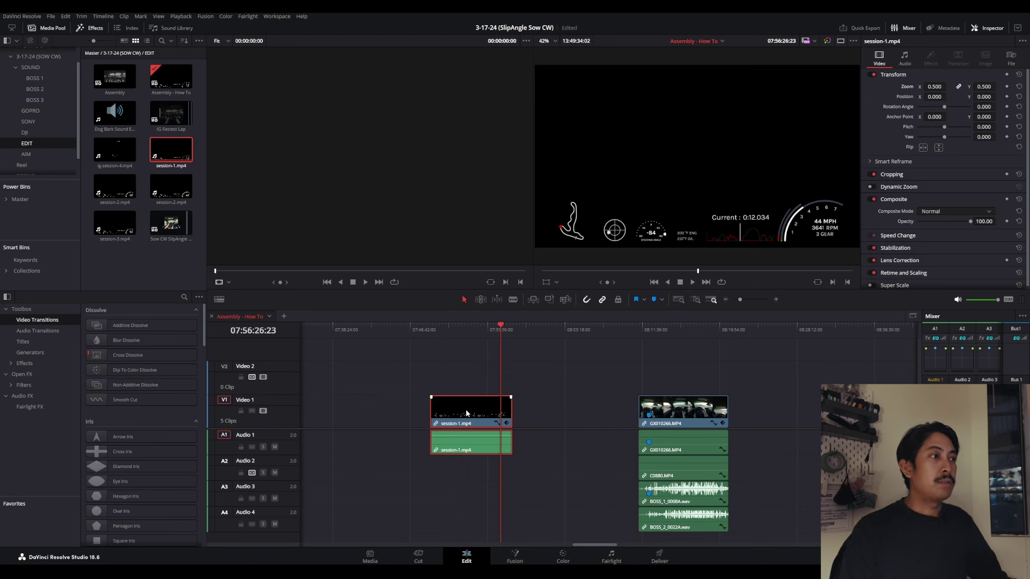
# - Unlink the session-1 clip's audio from its video and delete the audio from the Audio 1 track
pyautogui.rightClick(469, 444)
pyautogui.click(478, 485)
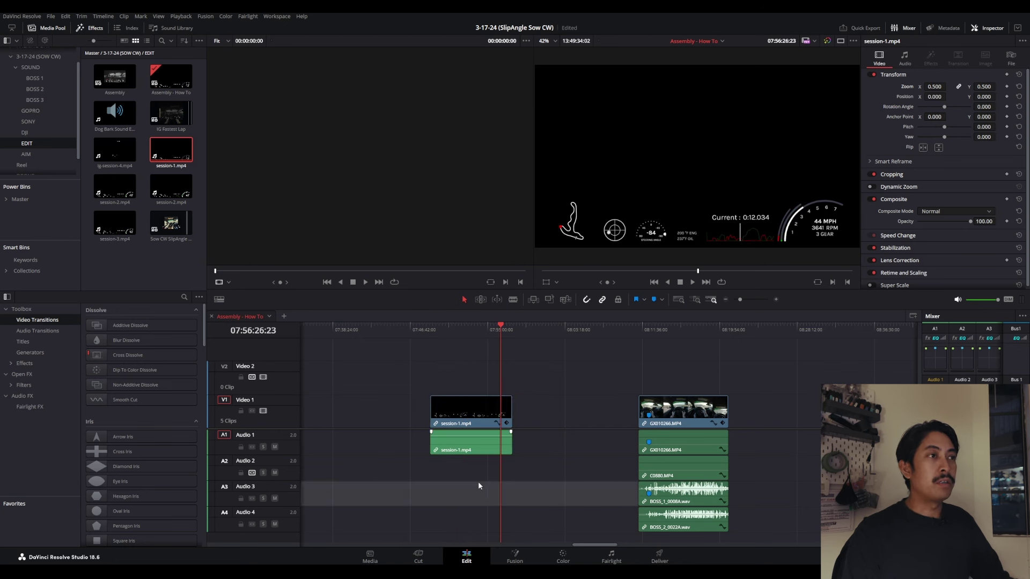
pyautogui.click(491, 448)
pyautogui.rightClick(472, 448)
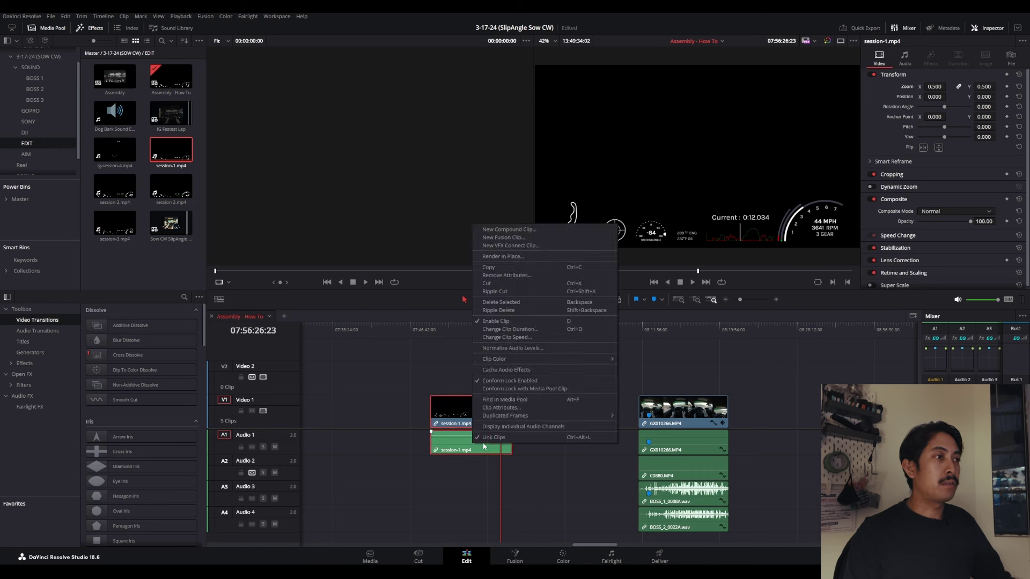
pyautogui.click(460, 506)
pyautogui.rightClick(468, 447)
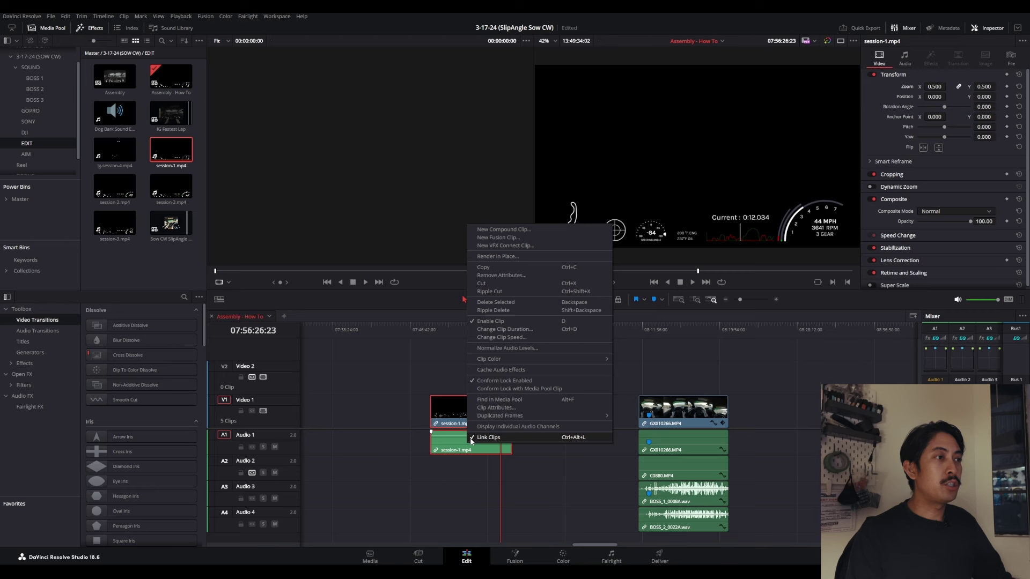
pyautogui.click(492, 437)
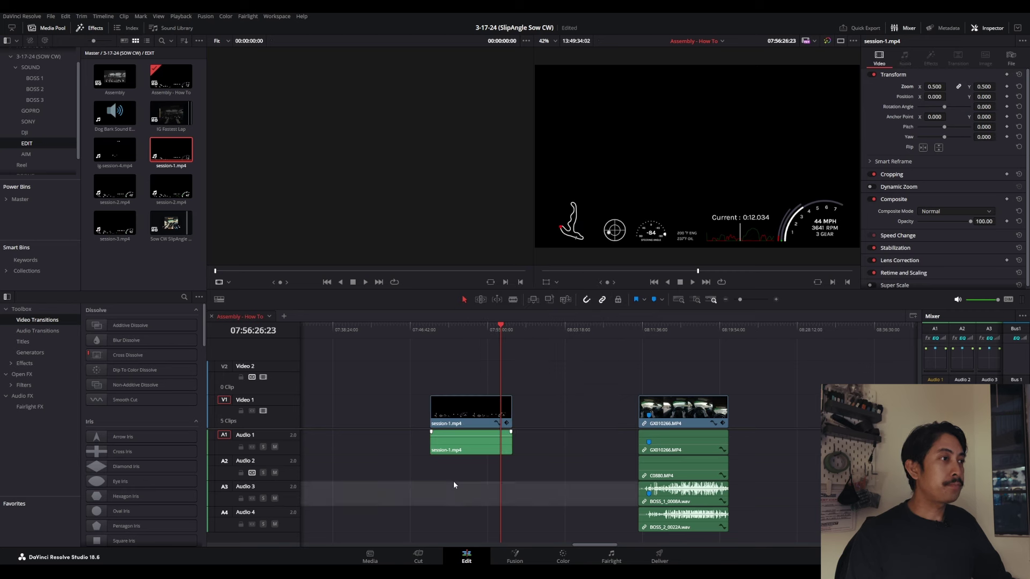
pyautogui.press('Delete')
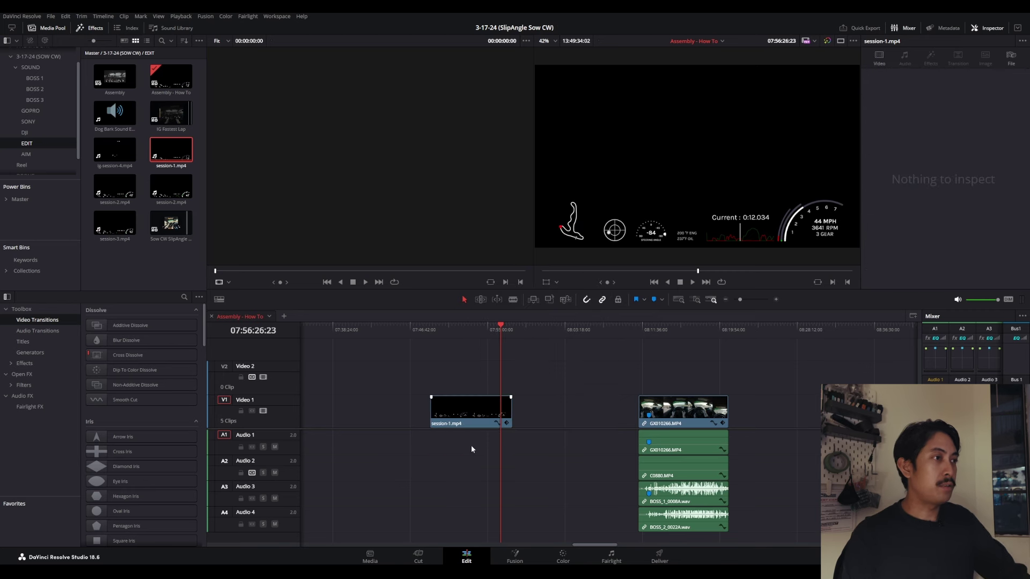
pyautogui.hotkey('ctrl', 'z')
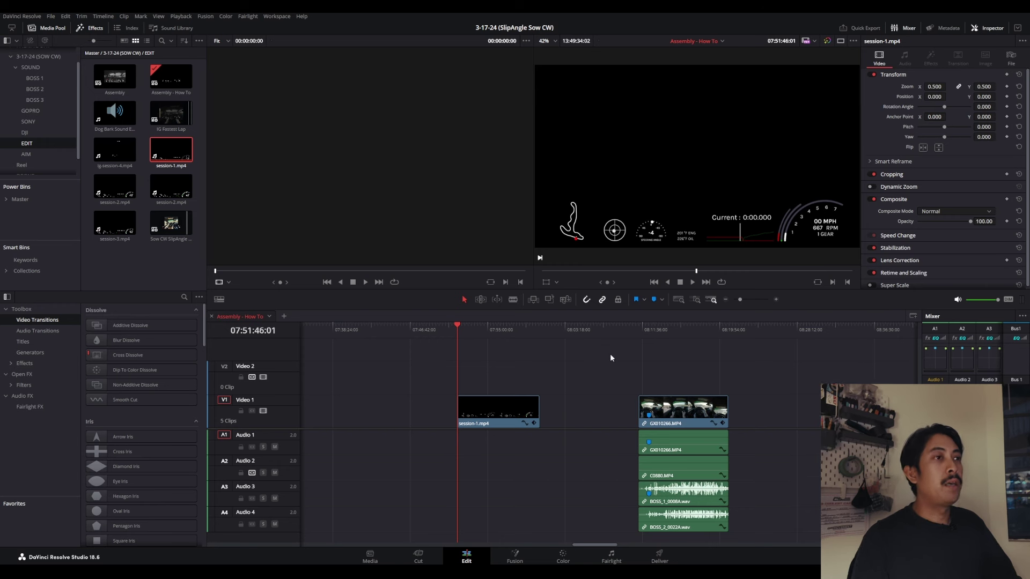
# - Compare the start of the session-1 overlay with the opening part of the GX010266 footage
pyautogui.click(649, 336)
pyautogui.moveTo(651, 337); pyautogui.dragTo(648, 335)
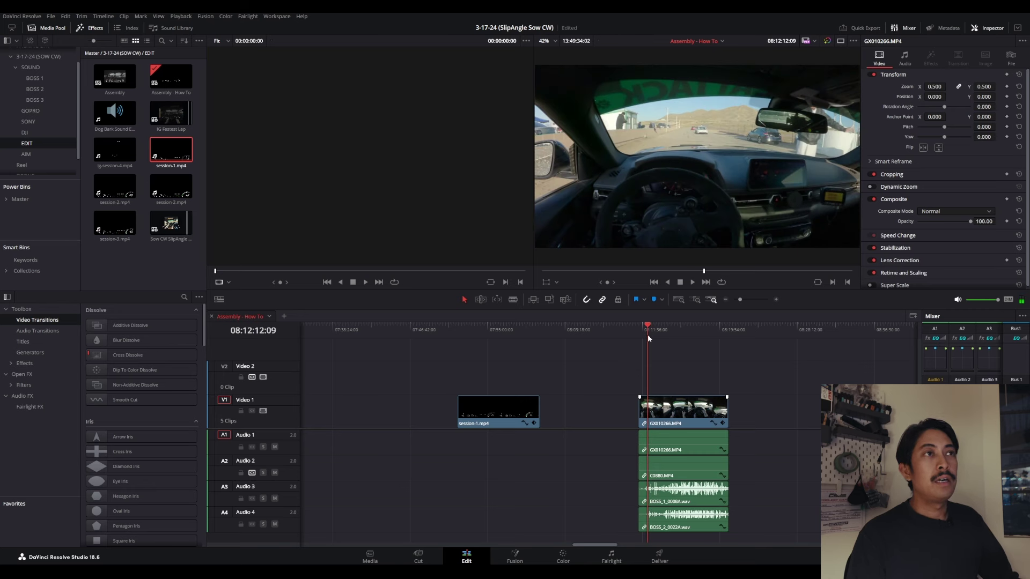
pyautogui.moveTo(478, 333); pyautogui.dragTo(463, 326)
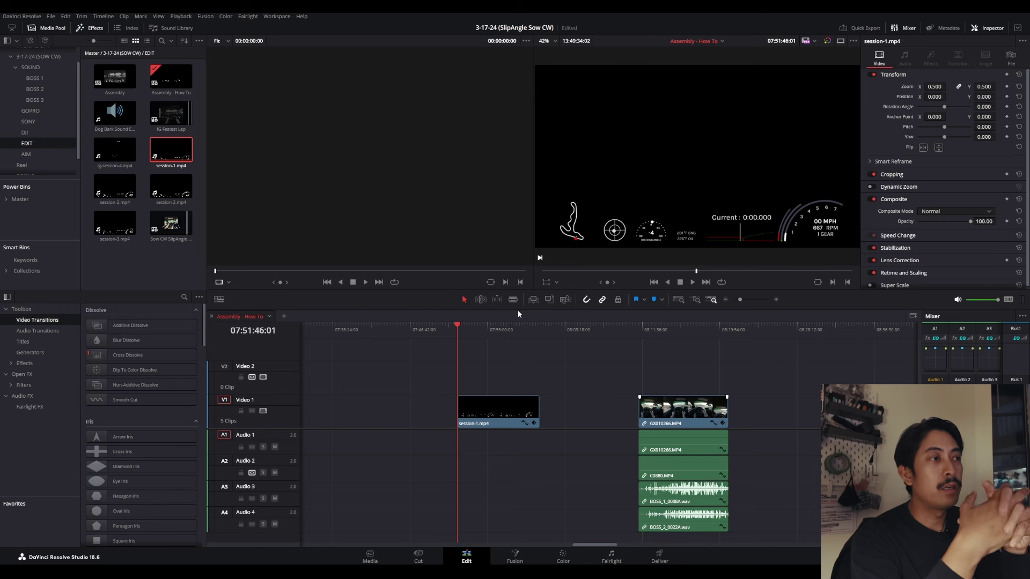
pyautogui.click(645, 340)
pyautogui.click(467, 335)
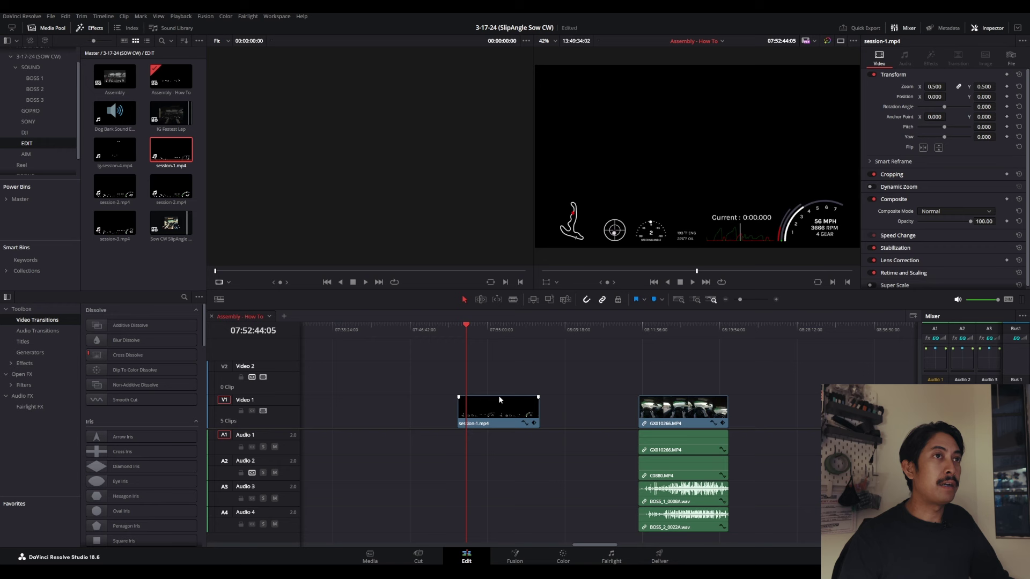
# - Play the session-1 overlay from its first frame until its gauge shows 2 GEAR
pyautogui.hotkey('ctrl', '=')
pyautogui.hotkey('ctrl', '=')
pyautogui.hscroll(5, 594, 451)
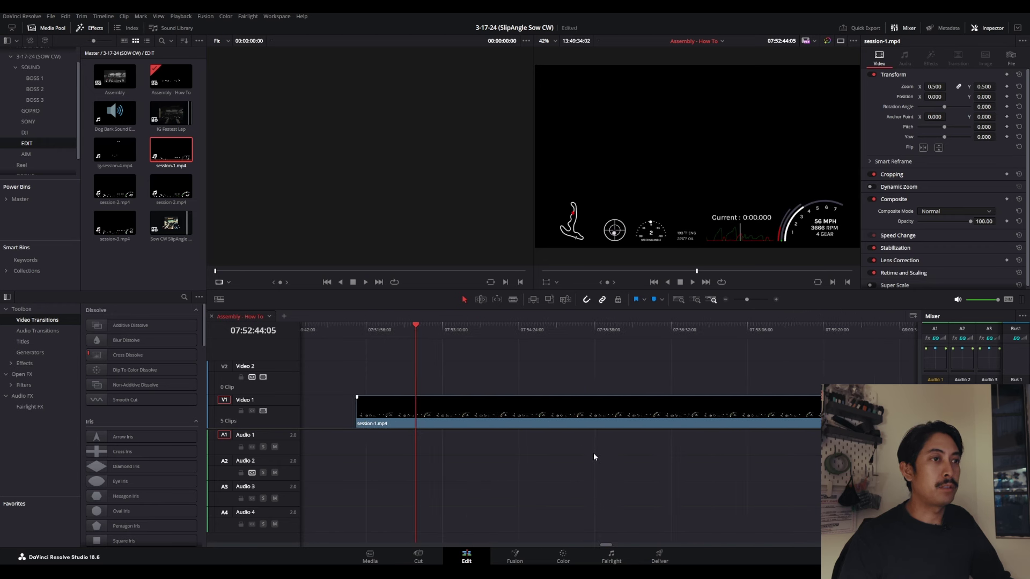
pyautogui.moveTo(373, 333); pyautogui.dragTo(336, 336)
pyautogui.hscroll(-5, 407, 386)
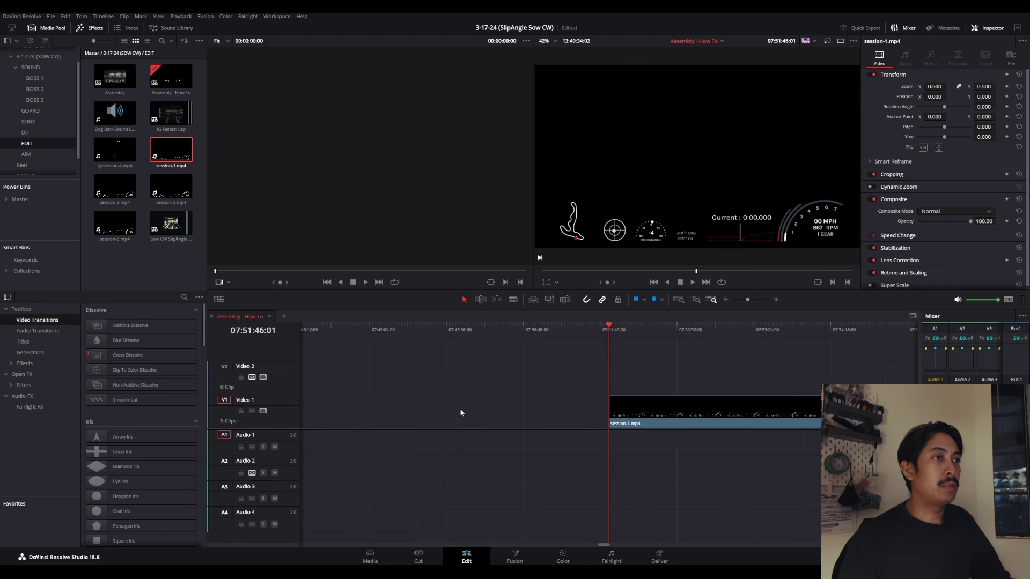
pyautogui.hscroll(3, 534, 416)
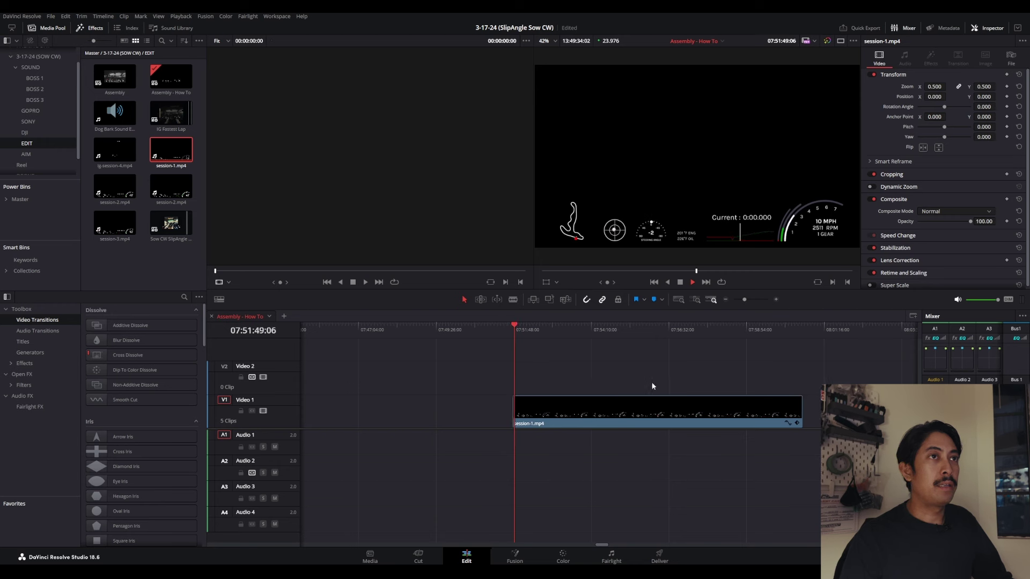
pyautogui.press('space')
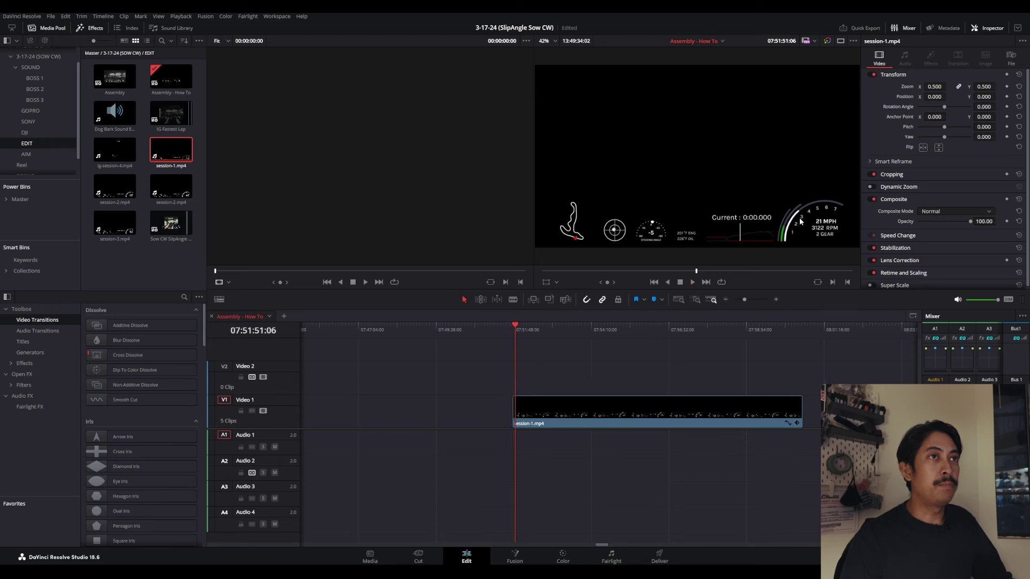
# - Step the playhead back frame by frame to the shift into second gear at 07:51:49:15
pyautogui.press('Left')
pyautogui.press('Left')
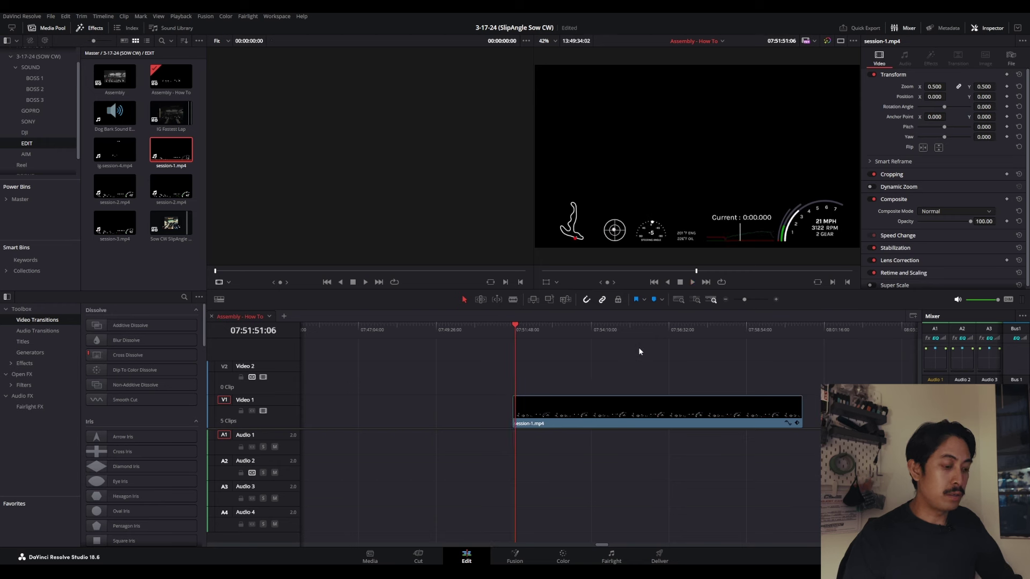
pyautogui.press('Left')
pyautogui.press('Left')
pyautogui.press('Left')
pyautogui.press('Left')
pyautogui.press('Left')
pyautogui.press('Left')
pyautogui.press('Left')
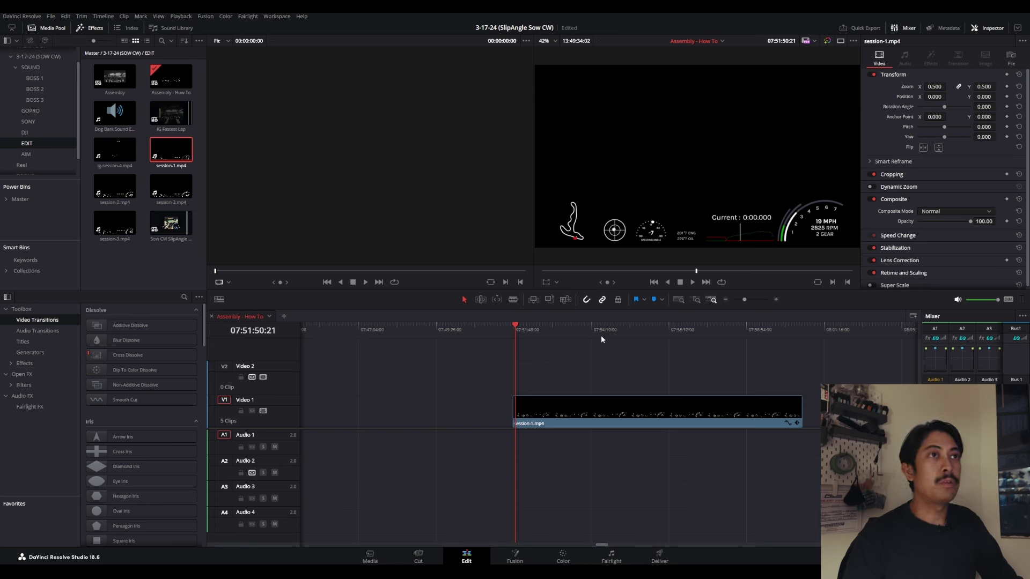
pyautogui.press('Left')
pyautogui.press('Left')
pyautogui.press('Left')
pyautogui.press('Left')
pyautogui.press('Left')
pyautogui.press('Left')
pyautogui.press('Left')
pyautogui.press('Left')
pyautogui.press('Left')
pyautogui.press('Left')
pyautogui.press('Left')
pyautogui.press('Left')
pyautogui.press('Left')
pyautogui.press('Left')
pyautogui.press('Left')
pyautogui.press('Left')
pyautogui.press('Left')
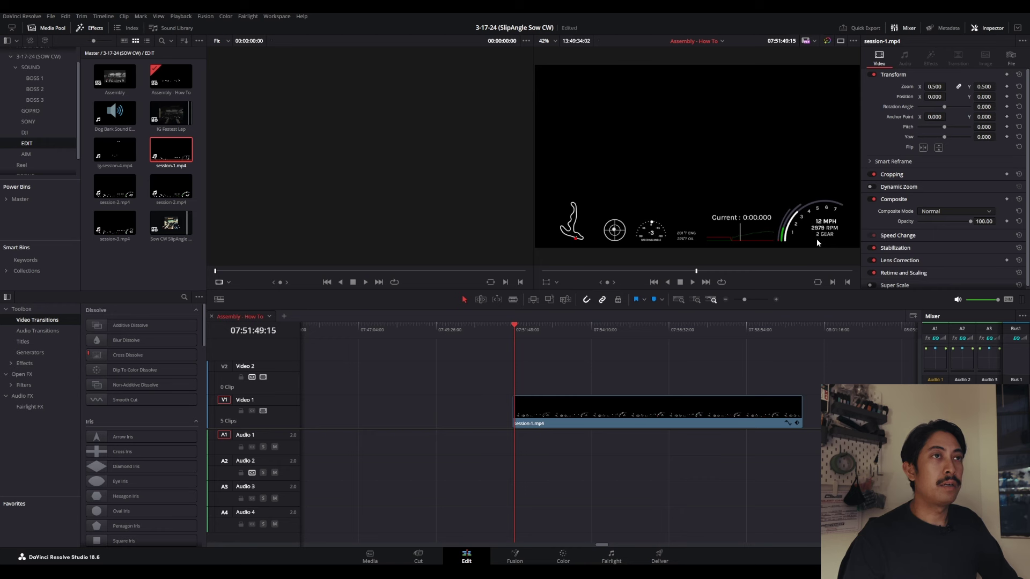
pyautogui.press('Right')
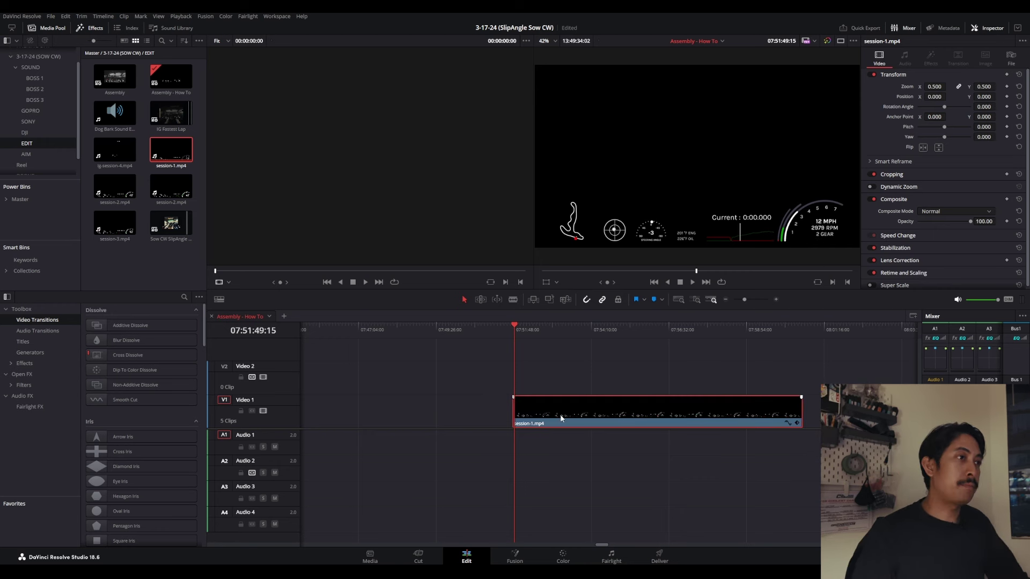
# - Add a clip marker to the session-1 overlay at the second-gear shift, 07:51:49:15
pyautogui.scroll(5, 539, 418)
pyautogui.click(656, 403)
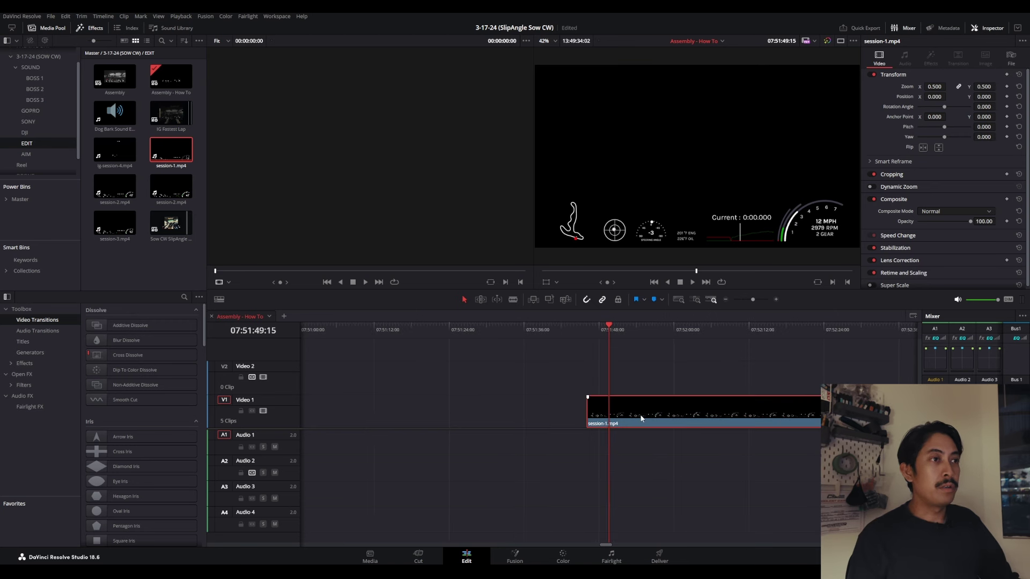
pyautogui.press('m')
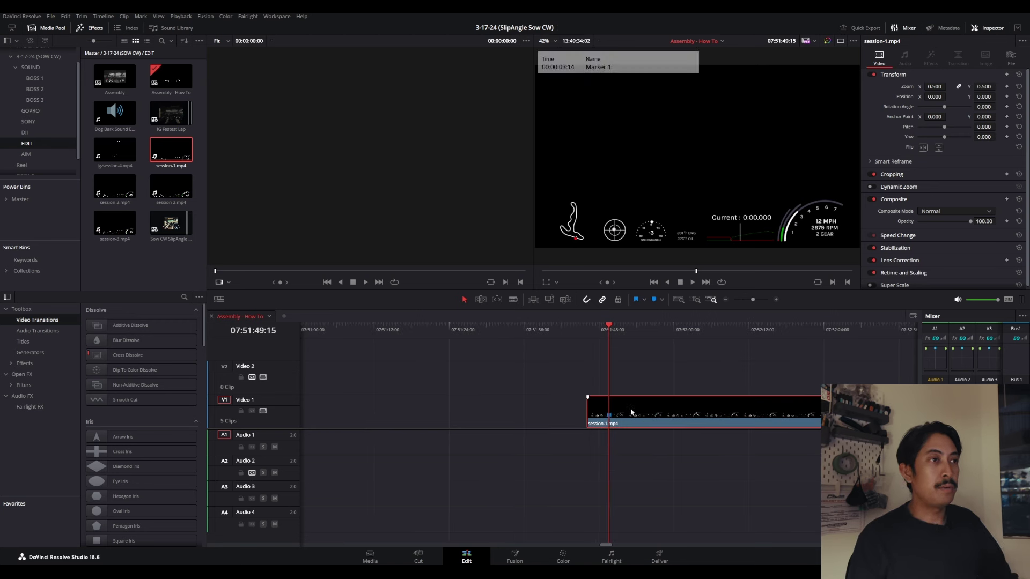
pyautogui.hotkey('ctrl', 's')
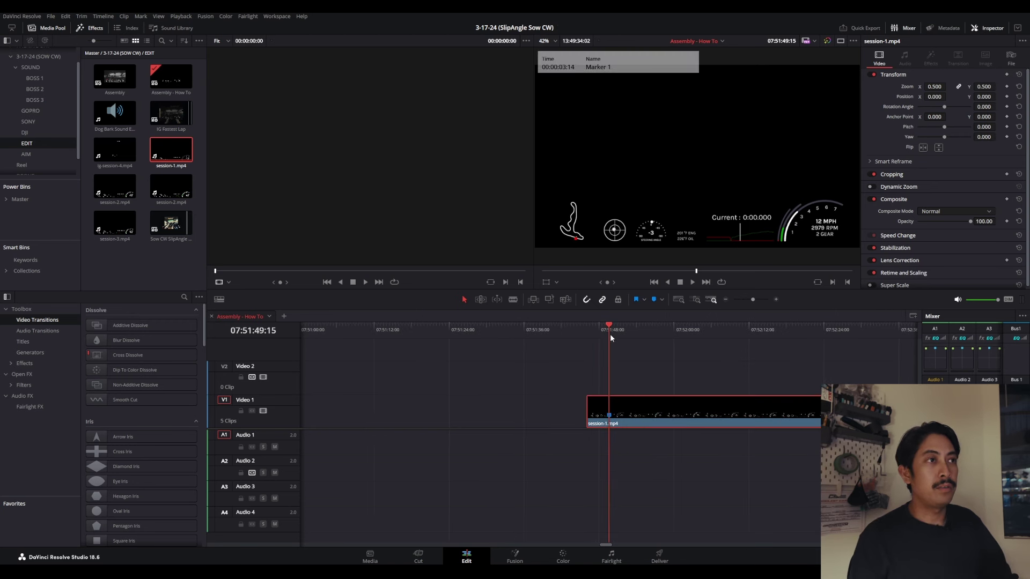
pyautogui.moveTo(607, 340)
pyautogui.mouseDown()
pyautogui.moveTo(630, 348)
pyautogui.moveTo(597, 343)
pyautogui.moveTo(610, 345)
pyautogui.mouseUp()
pyautogui.hotkey('shift', '[')
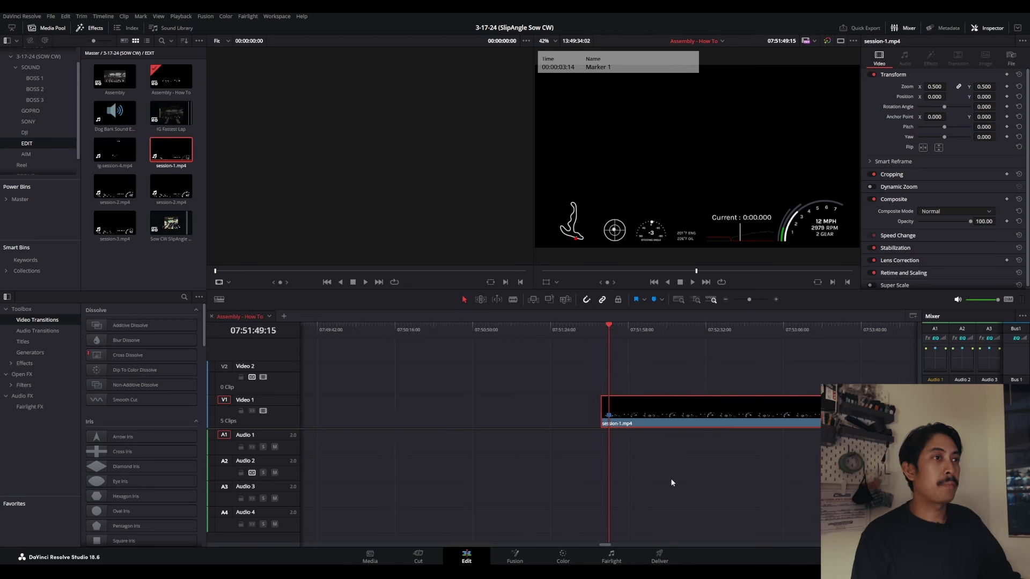
# - Find the matching gear shift in the GX010266 footage and mark the linked clips at 08:12:15:01
pyautogui.hotkey('ctrl', '-')
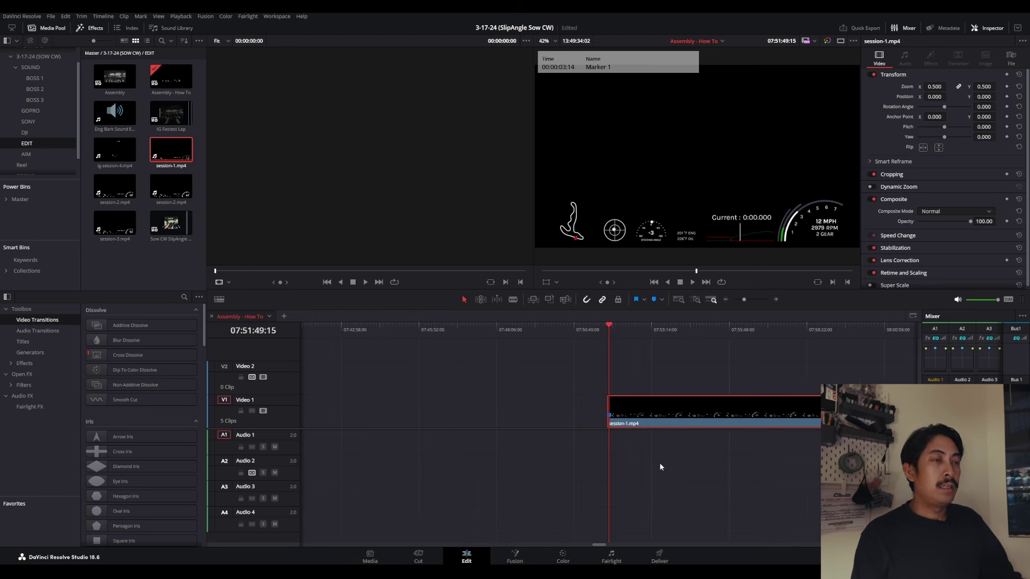
pyautogui.hscroll(15, 572, 515)
pyautogui.moveTo(559, 339)
pyautogui.mouseDown()
pyautogui.moveTo(552, 332)
pyautogui.moveTo(573, 340)
pyautogui.mouseUp()
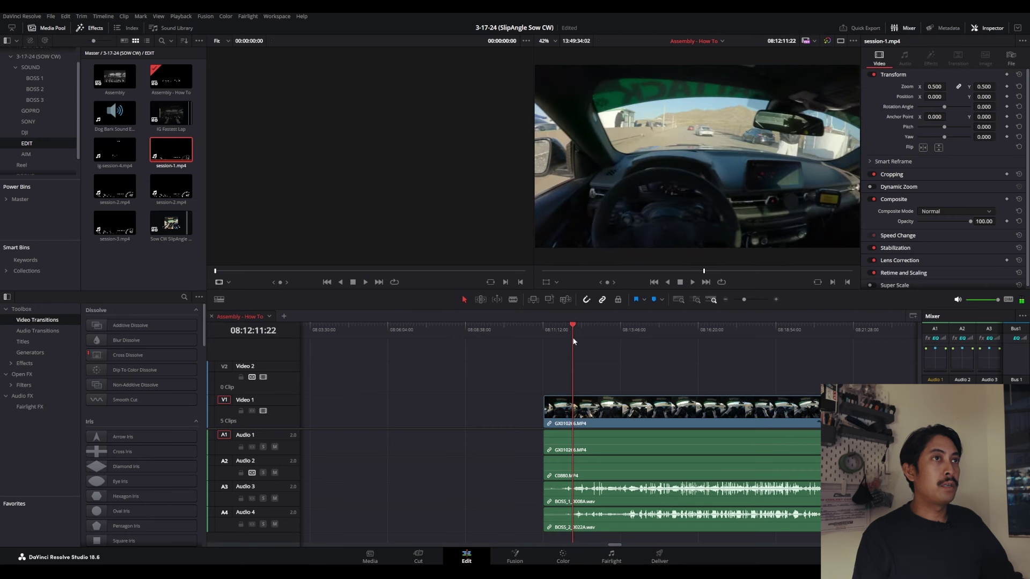
pyautogui.scroll(3, 589, 374)
pyautogui.click(639, 418)
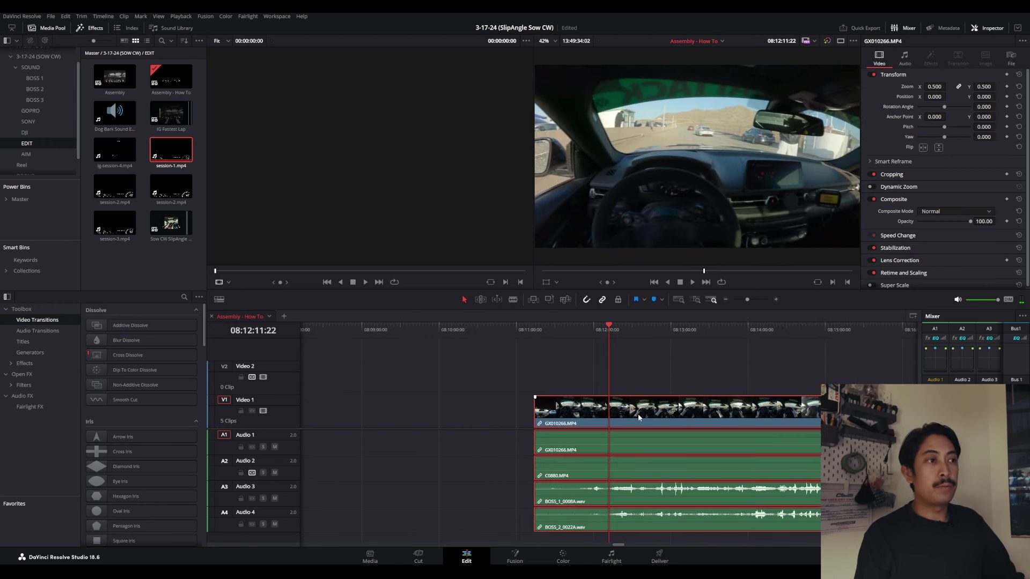
pyautogui.press('space')
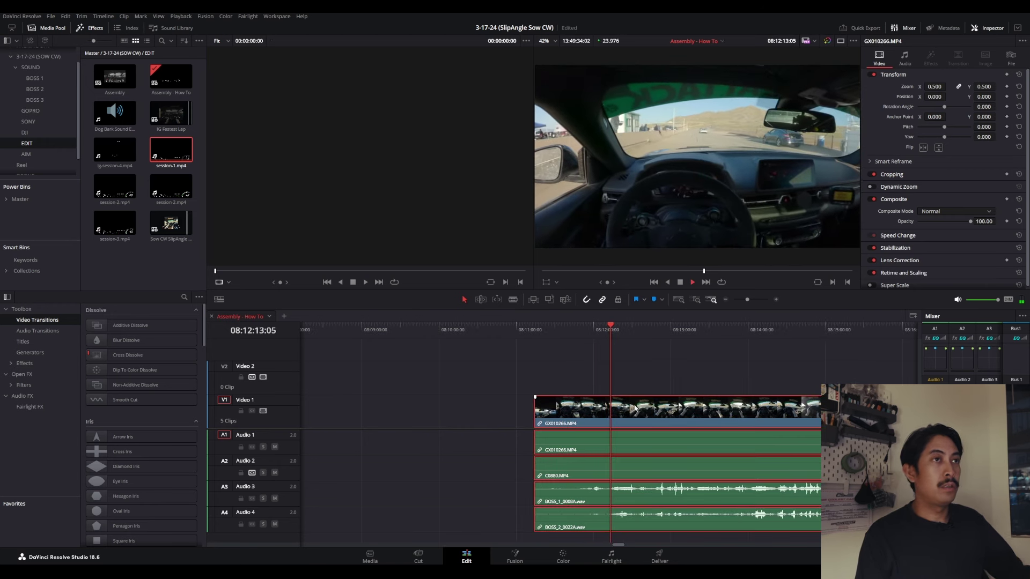
pyautogui.press('space')
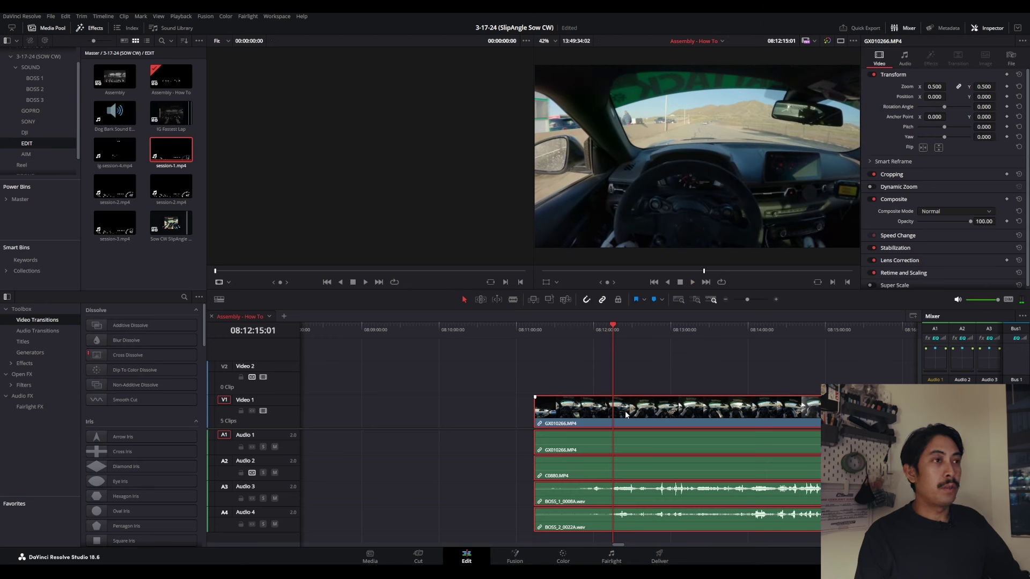
pyautogui.press('m')
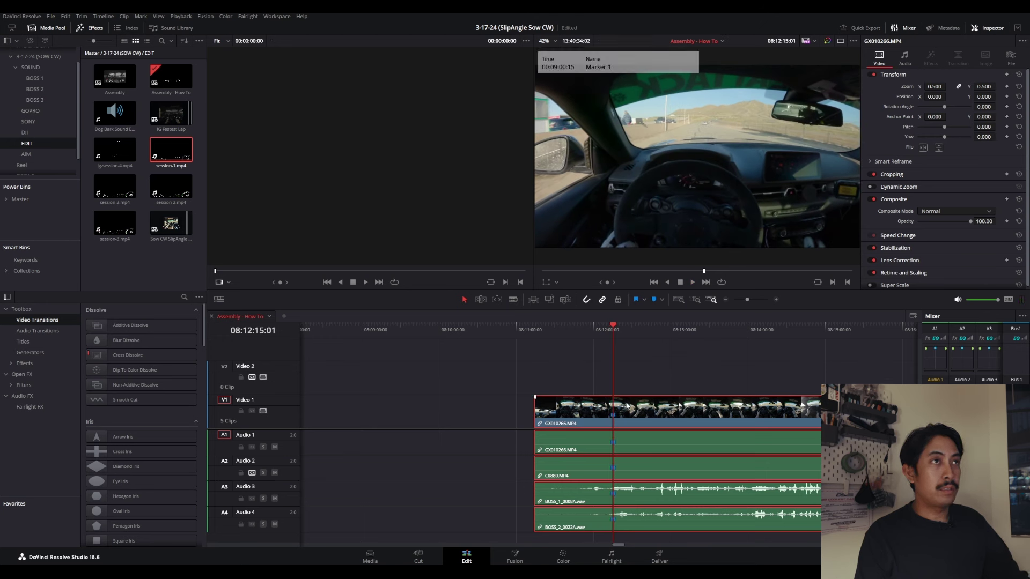
# - Review the GX010266 footage around its marker frame by frame and in playback to check the timing of the gear shift
pyautogui.hotkey('ctrl', '-')
pyautogui.hotkey('ctrl', '-')
pyautogui.hotkey('ctrl', '-')
pyautogui.hotkey('ctrl', '-')
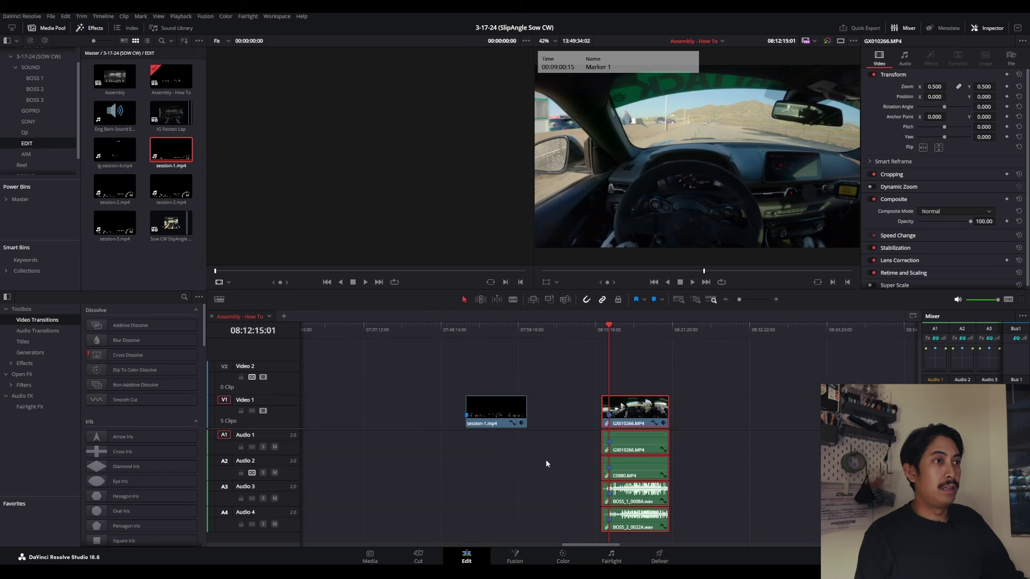
pyautogui.hotkey('ctrl', '=')
pyautogui.hotkey('ctrl', '=')
pyautogui.hotkey('ctrl', '=')
pyautogui.hotkey('ctrl', '=')
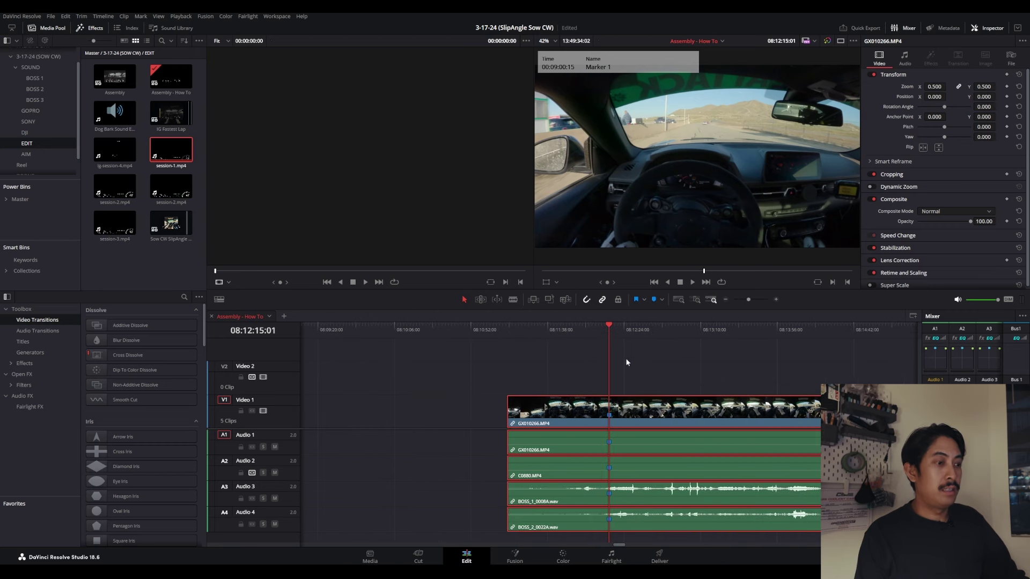
pyautogui.press('Left')
pyautogui.press('Left')
pyautogui.press('Left')
pyautogui.press('Left')
pyautogui.press('Left')
pyautogui.press('Left')
pyautogui.press('Left')
pyautogui.press('Left')
pyautogui.press('Left')
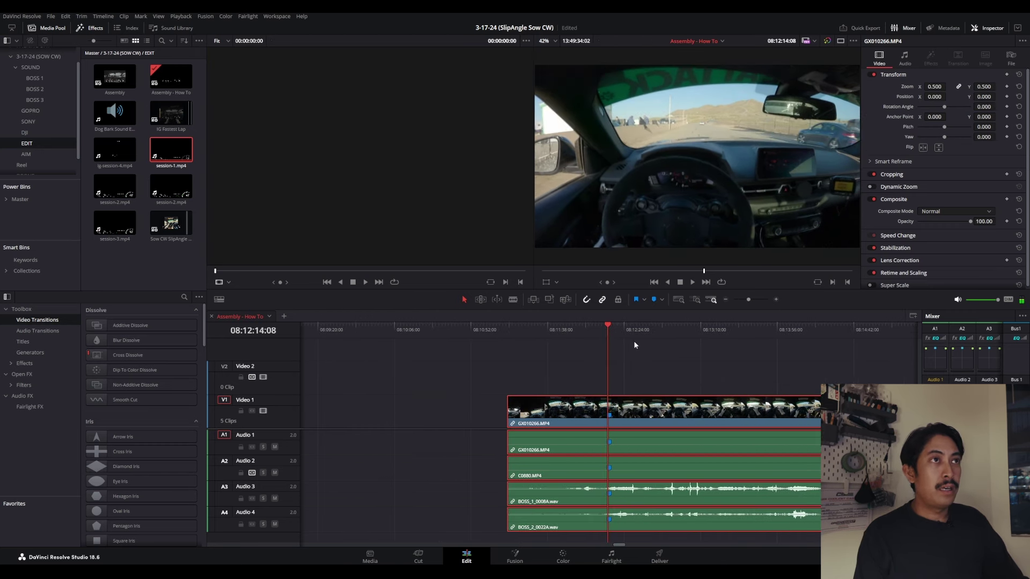
pyautogui.press('space')
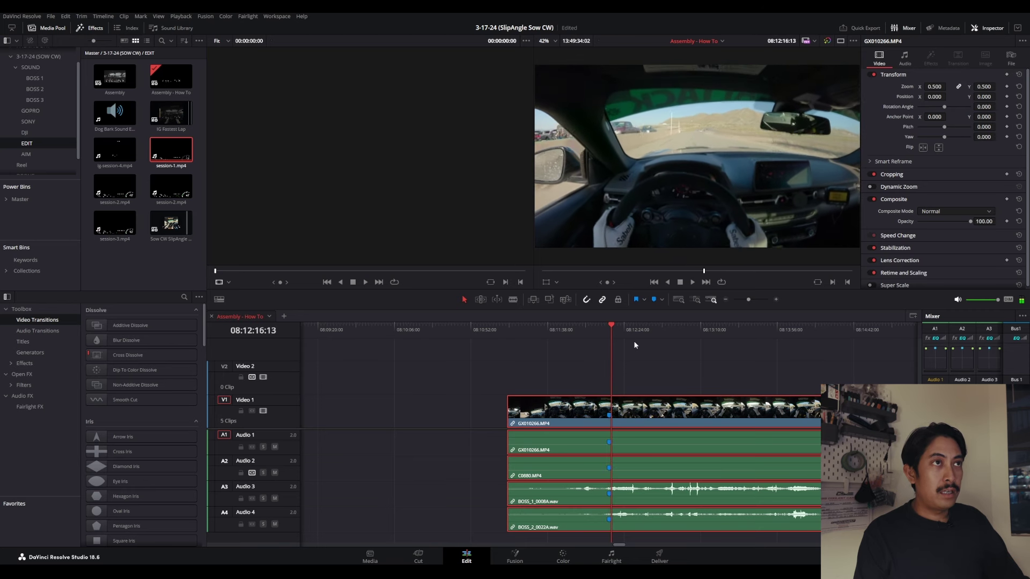
pyautogui.press('j')
pyautogui.press('k')
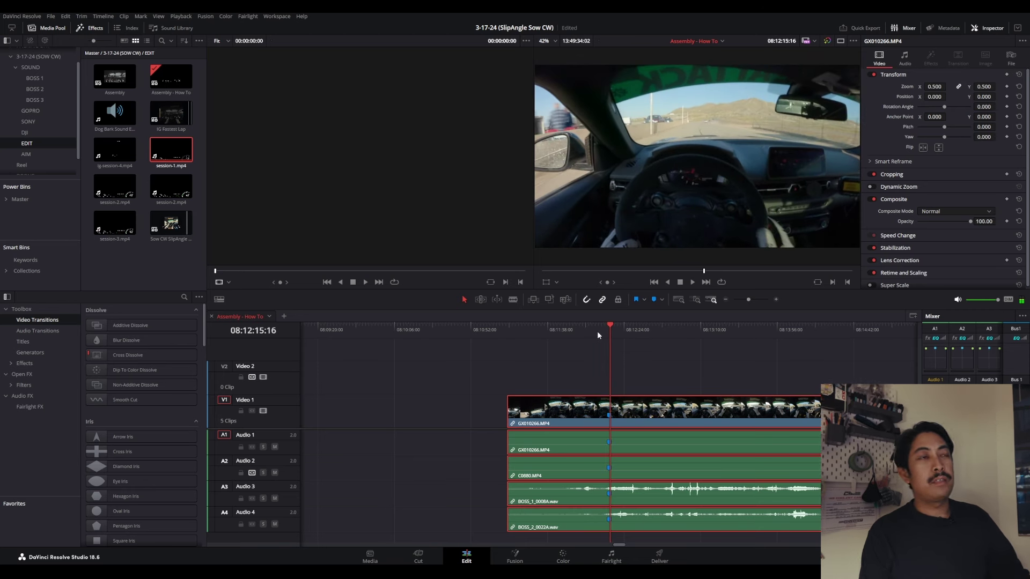
# - Move the session-1.mp4 overlay onto Video 2, directly above the start of the GX010266 footage
pyautogui.click(607, 324)
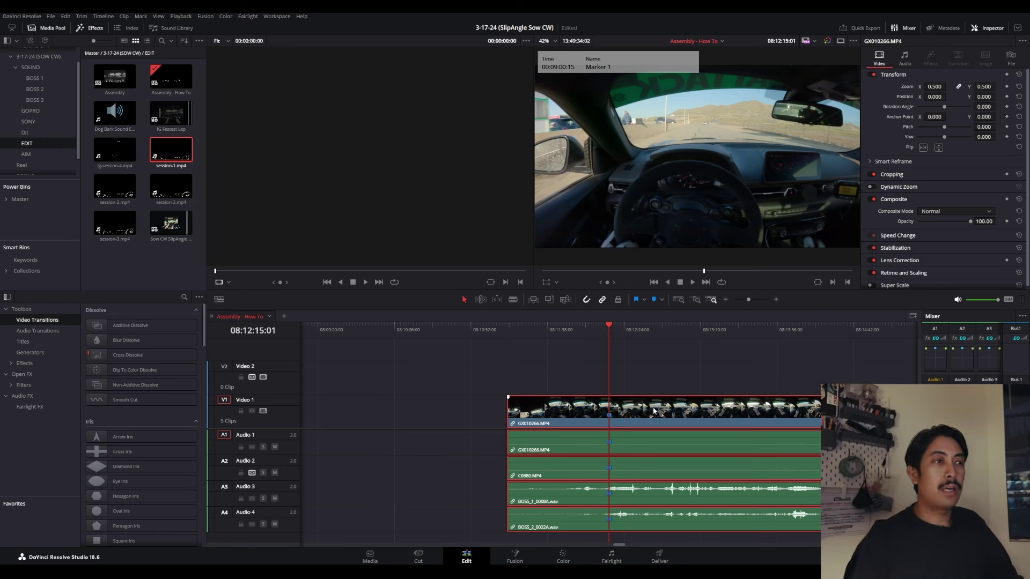
pyautogui.scroll(-5, 670, 416)
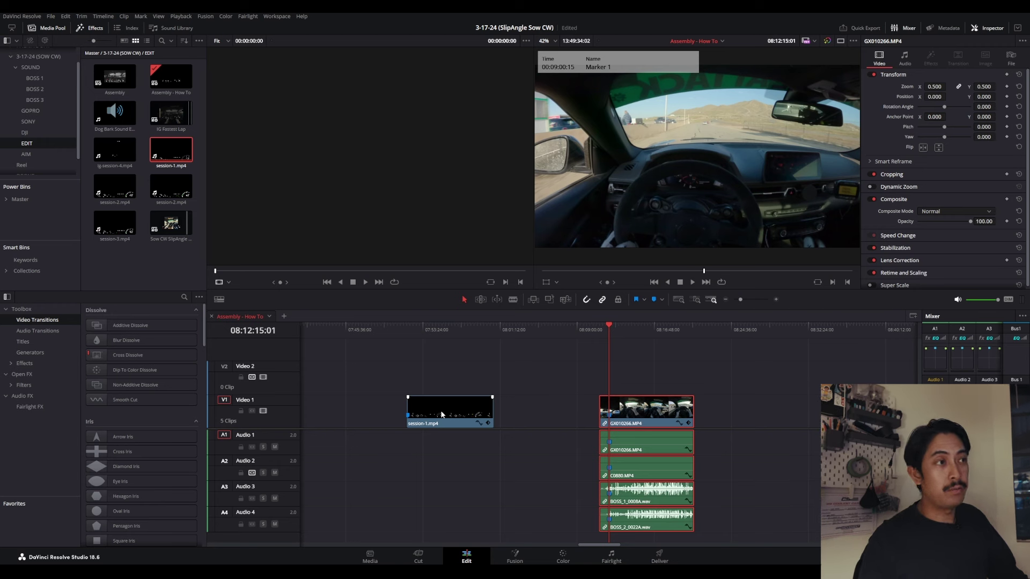
pyautogui.click(410, 339)
pyautogui.click(410, 329)
pyautogui.click(611, 329)
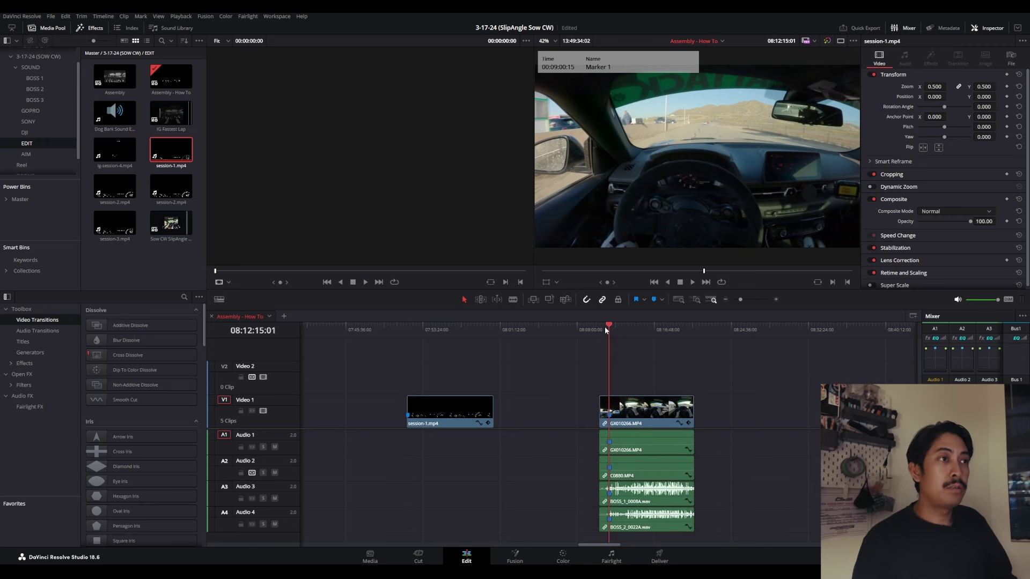
pyautogui.click(414, 333)
pyautogui.moveTo(434, 403); pyautogui.dragTo(626, 368)
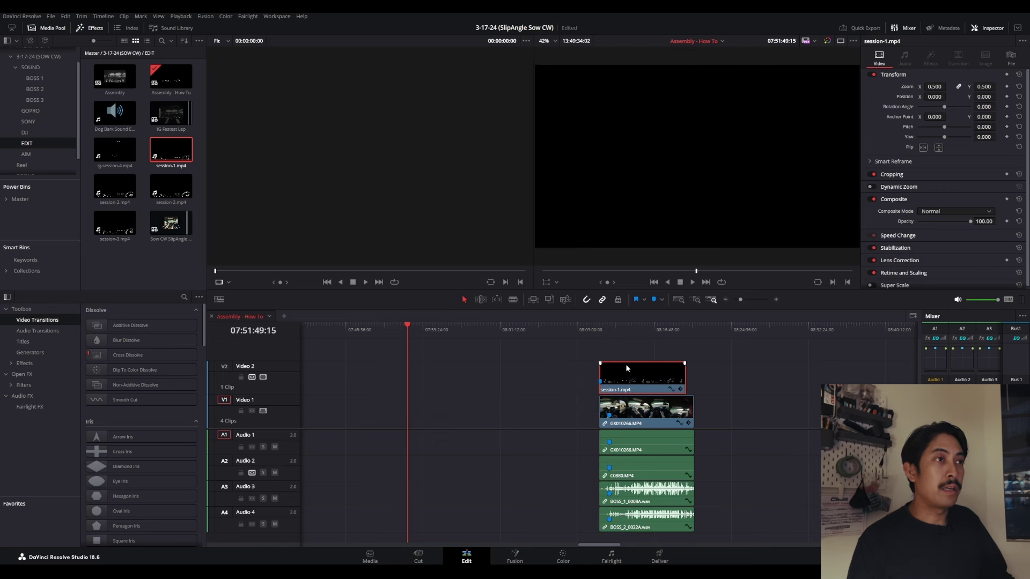
# - Shift the session-1.mp4 overlay on Video 2 so its marker lines up with the GX010266 marker at 08:12:15:01
pyautogui.click(607, 330)
pyautogui.hotkey('ctrl', '=')
pyautogui.hotkey('ctrl', '=')
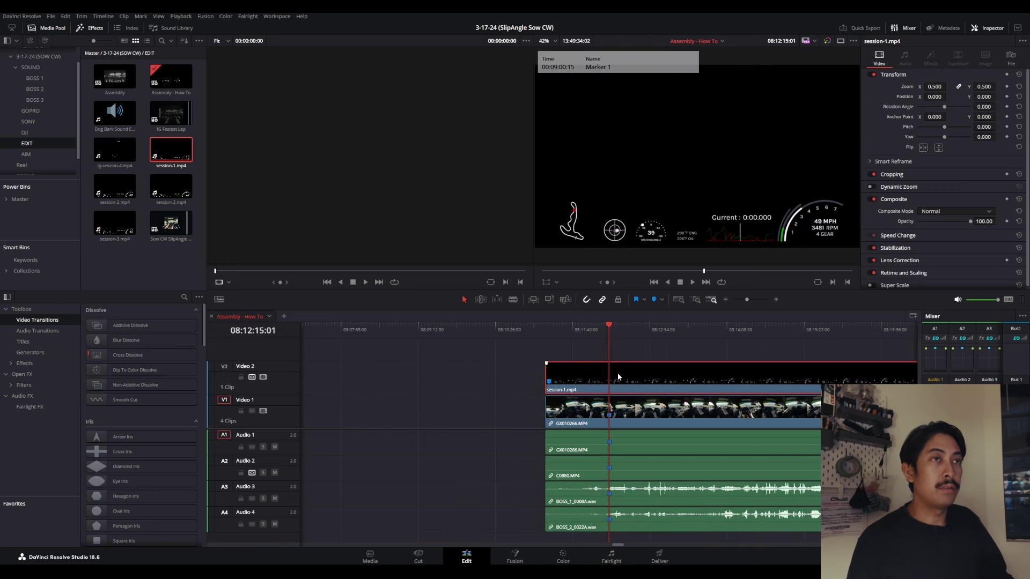
pyautogui.moveTo(617, 377); pyautogui.dragTo(701, 376)
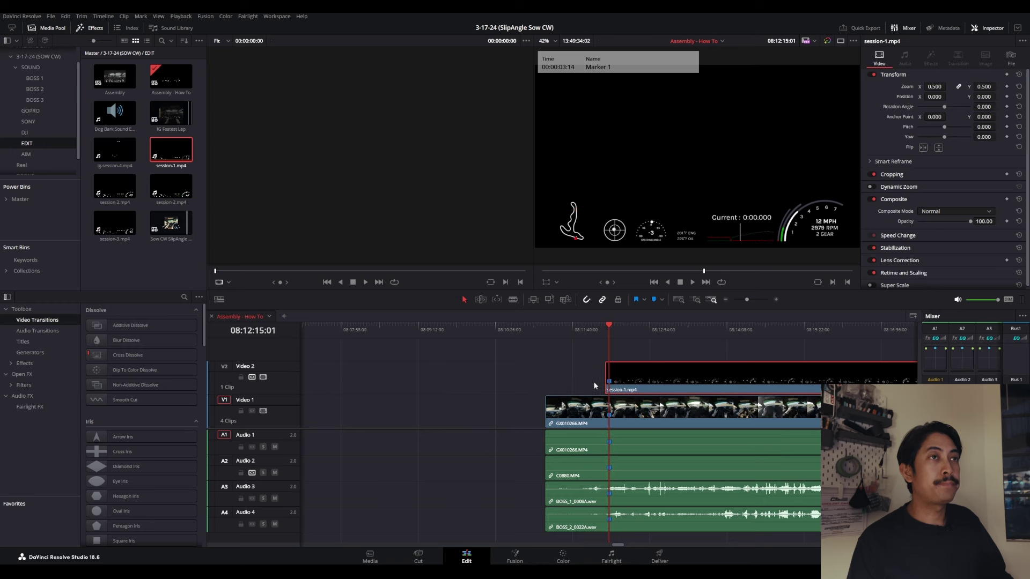
# - Set the session-1.mp4 overlay's composite mode to Add so it blends over the GX010266 footage
pyautogui.hscroll(5, 657, 424)
pyautogui.hotkey('ctrl', '-')
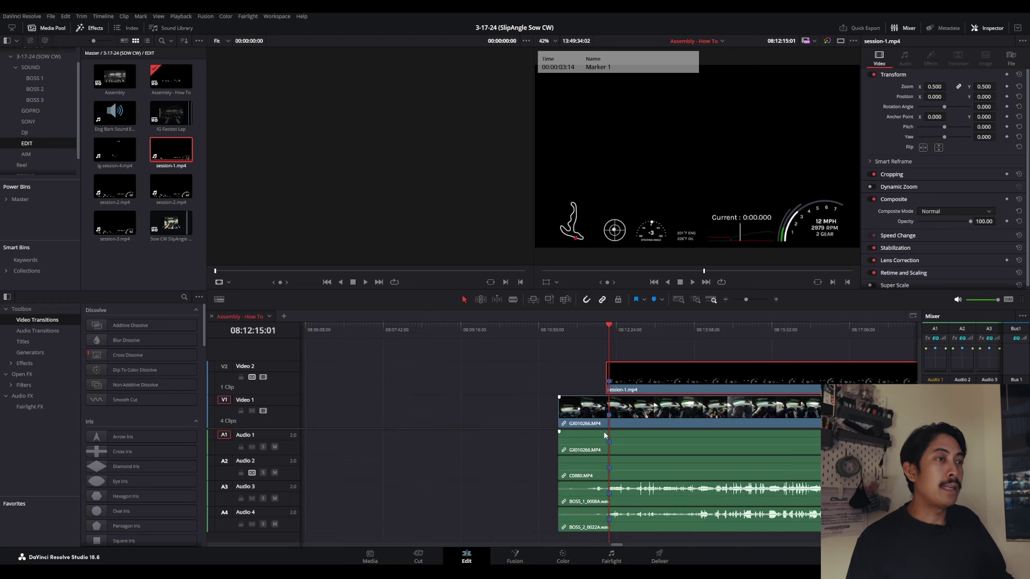
pyautogui.hscroll(5, 603, 431)
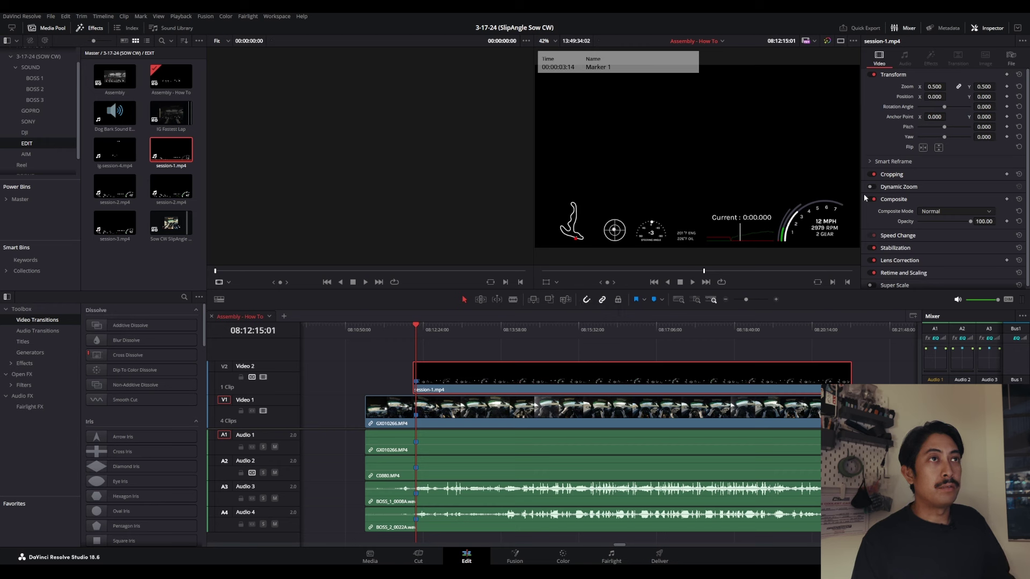
pyautogui.click(935, 212)
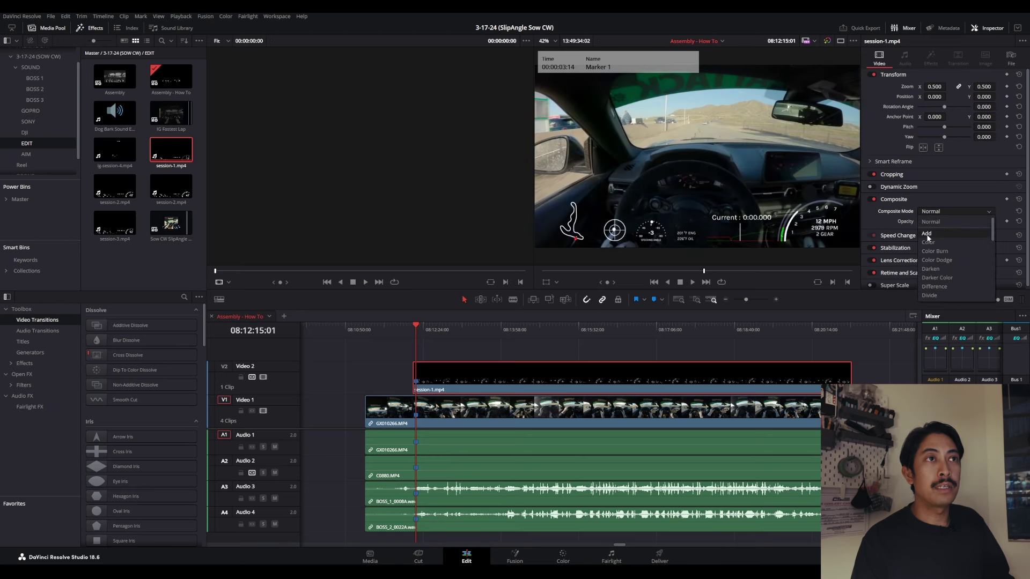
pyautogui.click(926, 233)
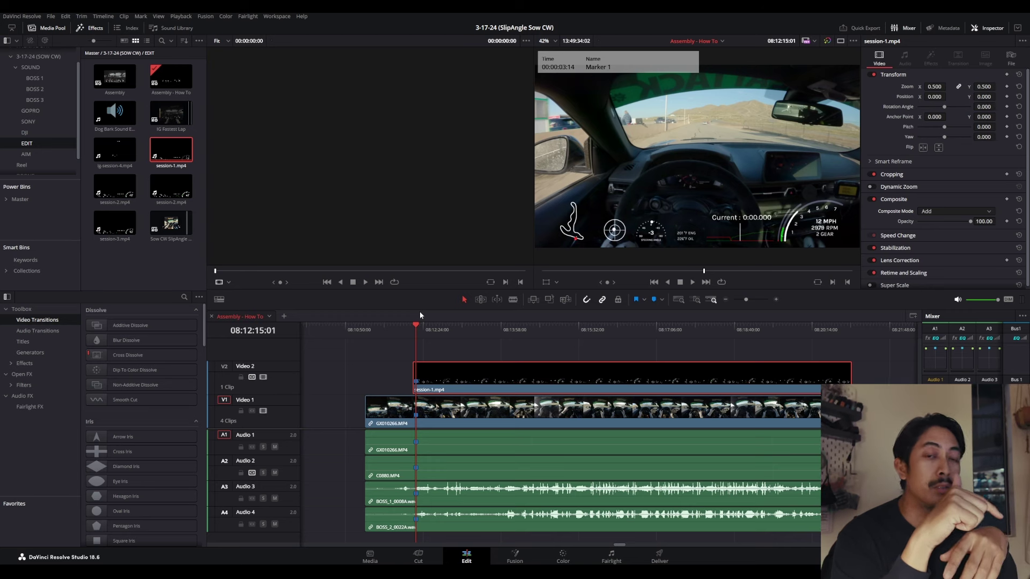
# - Play the composited footage at several points along the session to check the telemetry against the driving
pyautogui.moveTo(424, 328); pyautogui.dragTo(439, 329)
pyautogui.press('space')
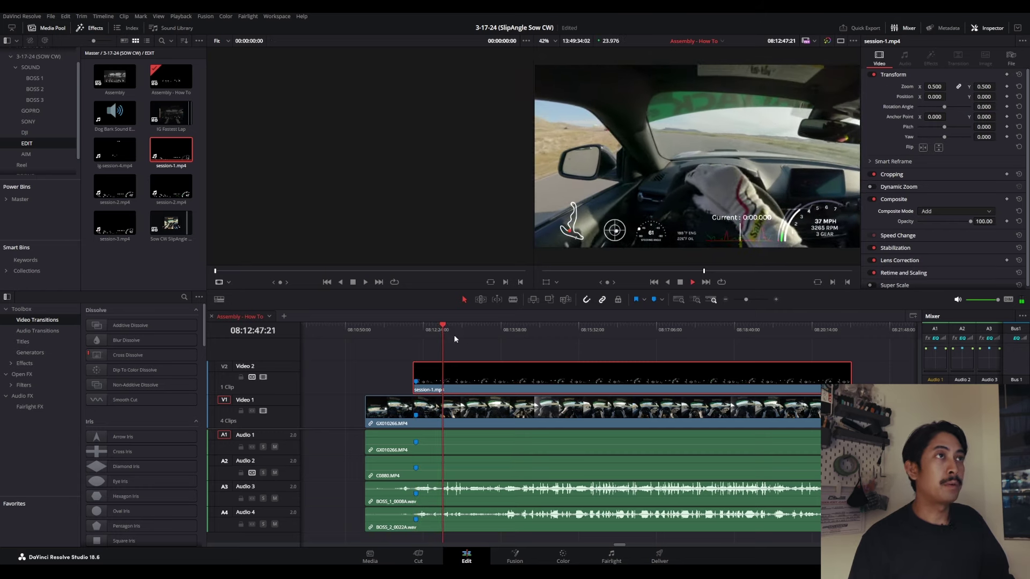
pyautogui.click(488, 329)
pyautogui.press('space')
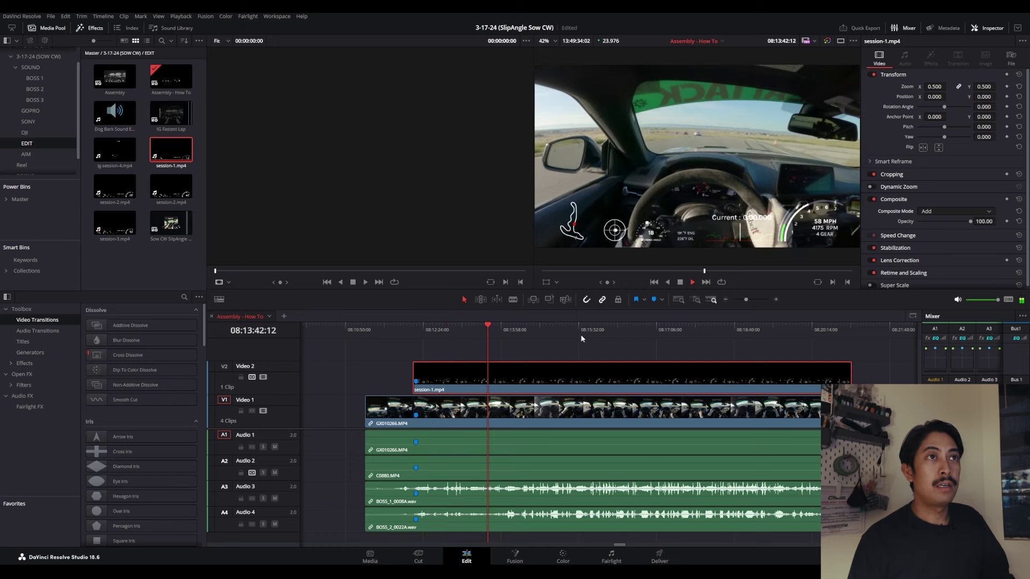
pyautogui.click(584, 332)
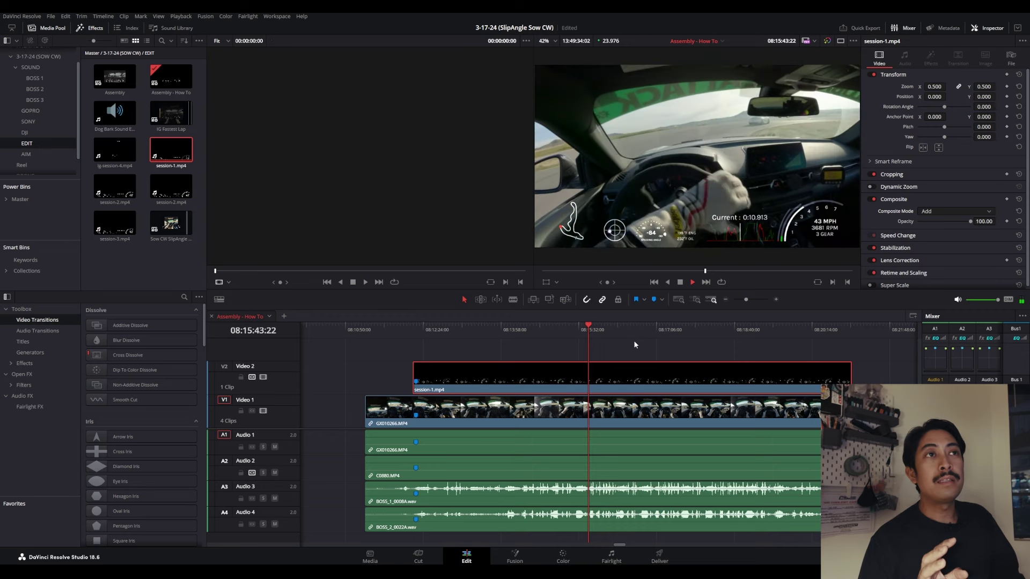
pyautogui.press('space')
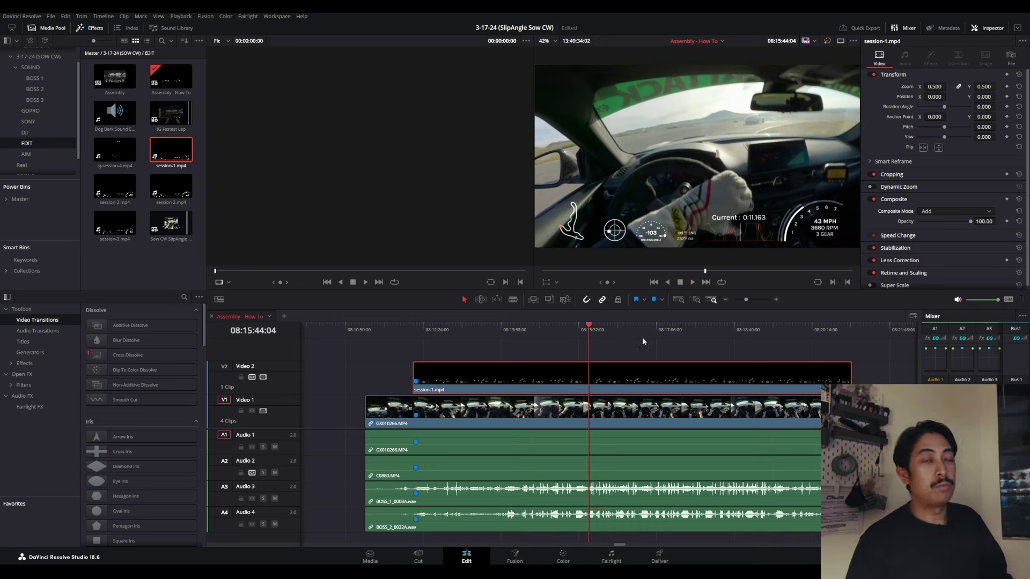
pyautogui.click(427, 329)
pyautogui.press('space')
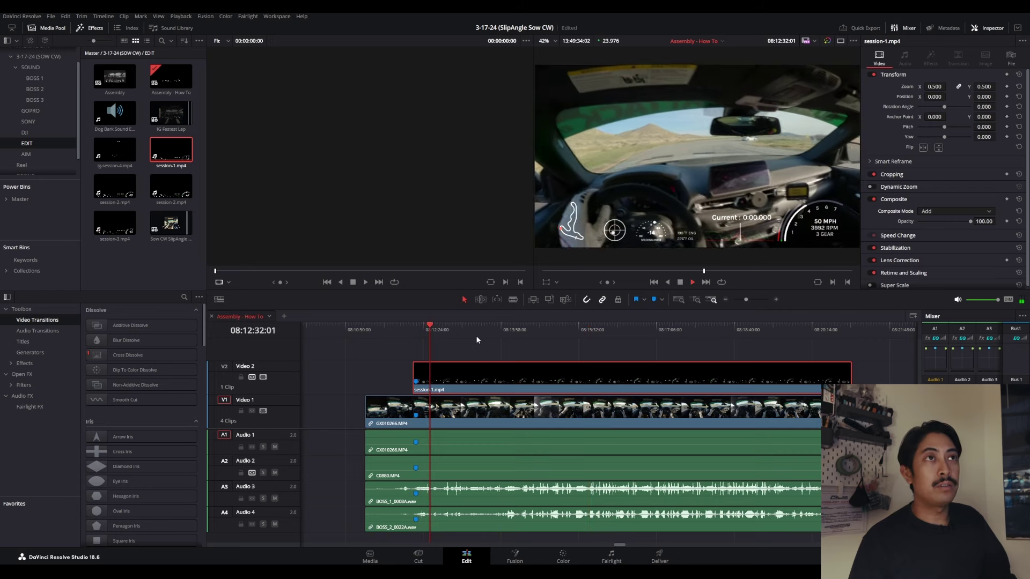
pyautogui.click(719, 328)
pyautogui.press('space')
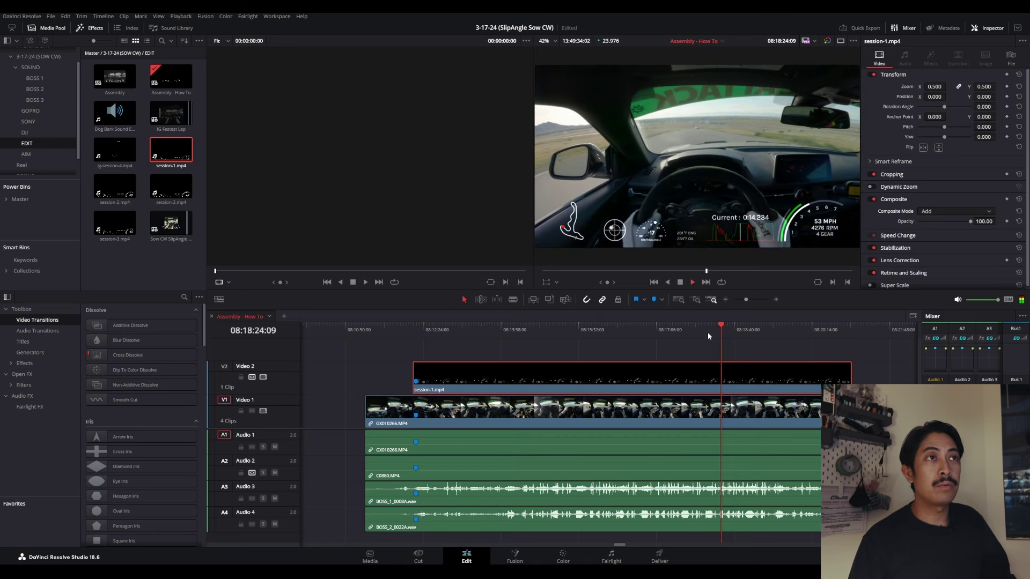
# - Replay the seconds following the 08:12:15:01 marker to compare the gauge's gear shift with the one in the footage, returning to the marker
pyautogui.click(419, 332)
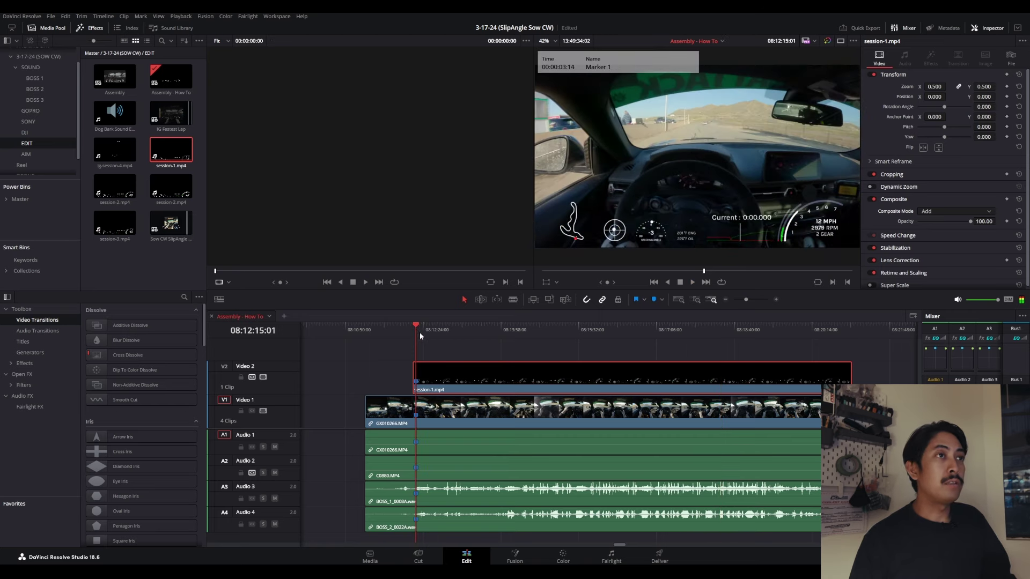
pyautogui.scroll(2, 504, 351)
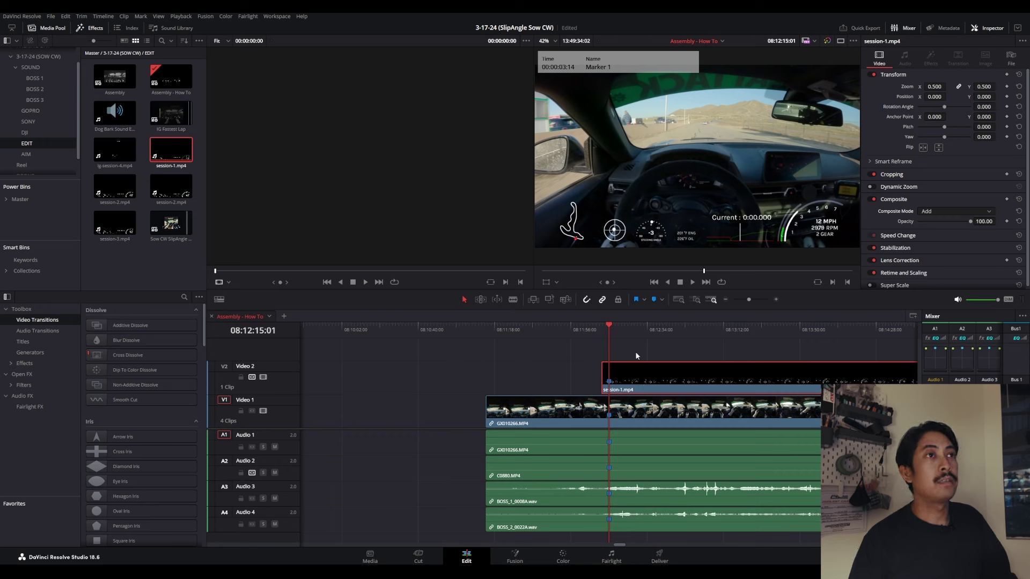
pyautogui.press('space')
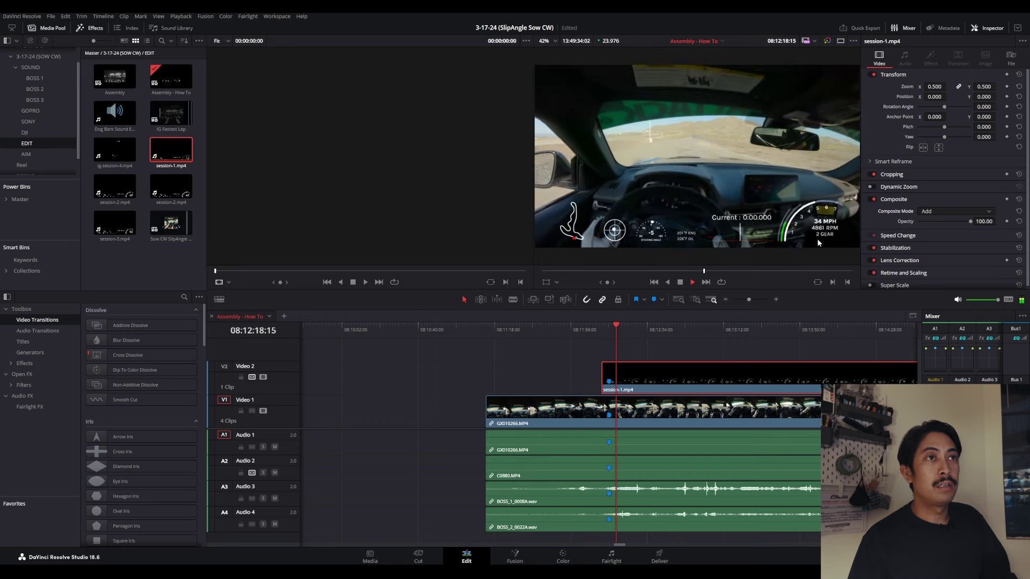
pyautogui.press('space')
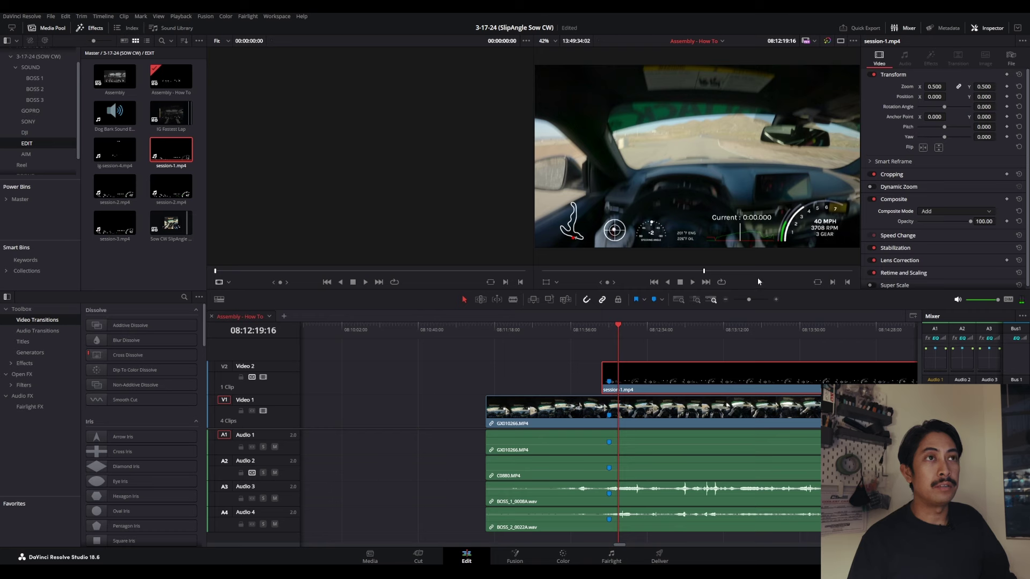
pyautogui.scroll(5, 606, 332)
pyautogui.click(569, 330)
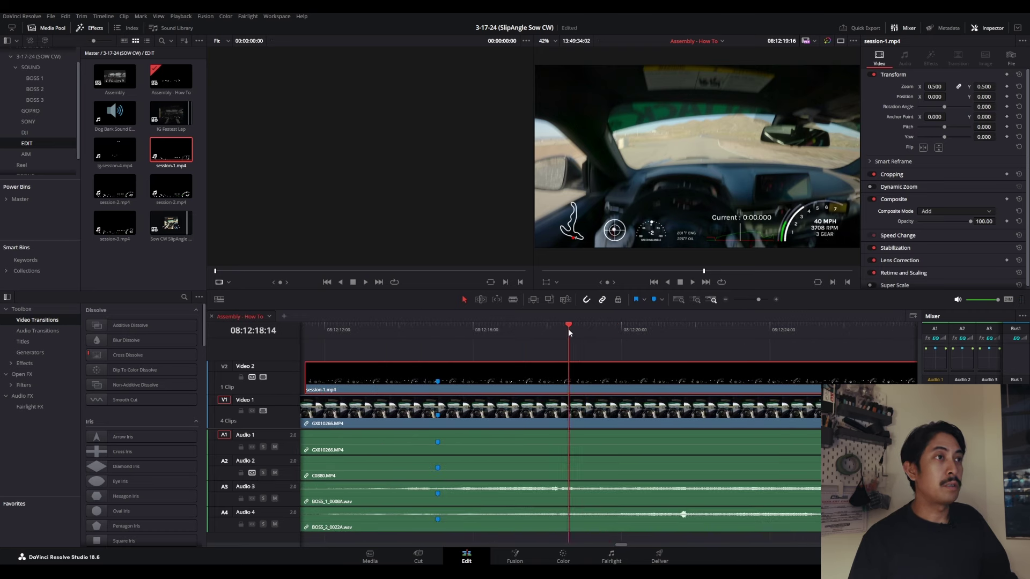
pyautogui.press('space')
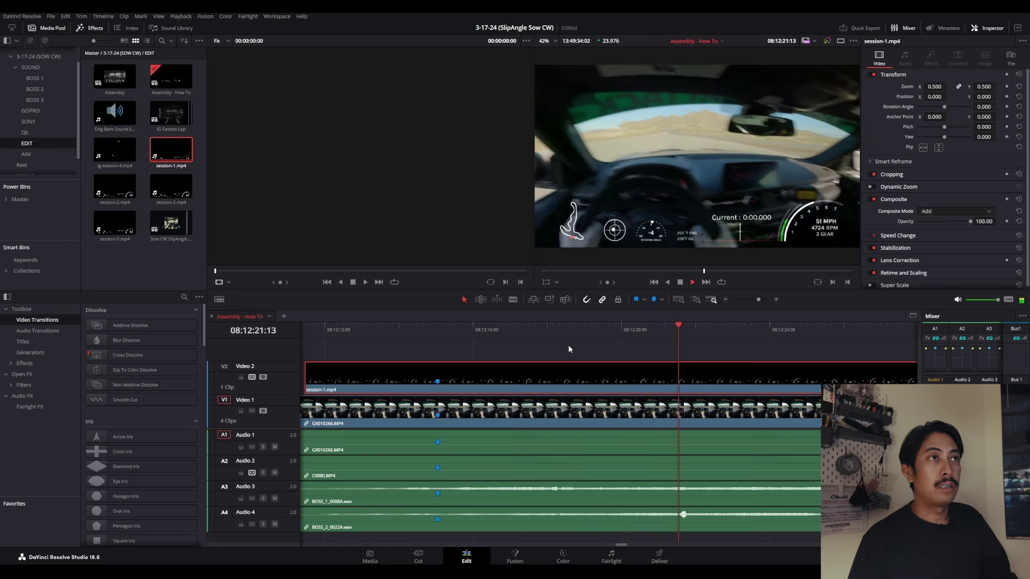
pyautogui.press('space')
pyautogui.click(479, 326)
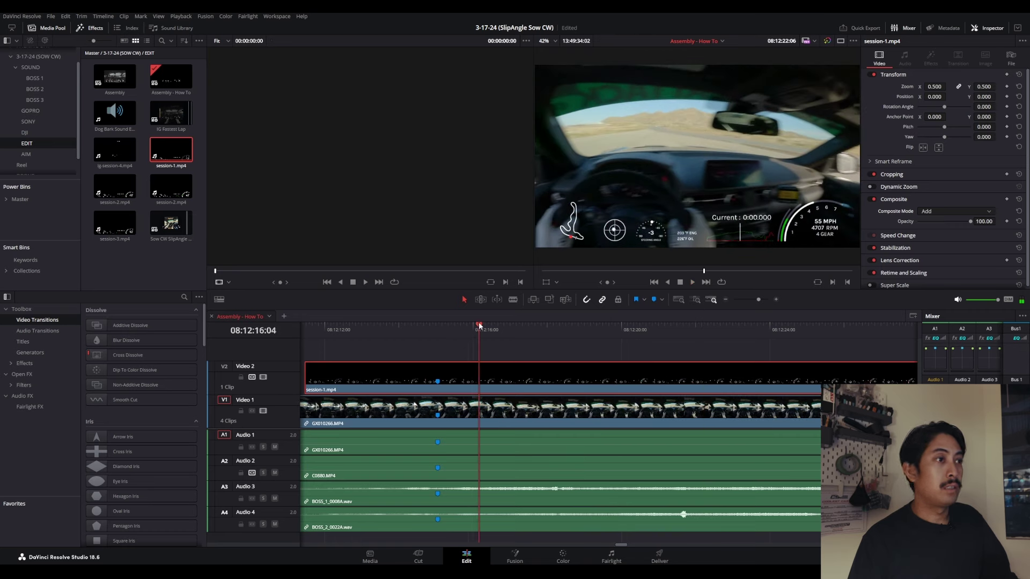
pyautogui.press('space')
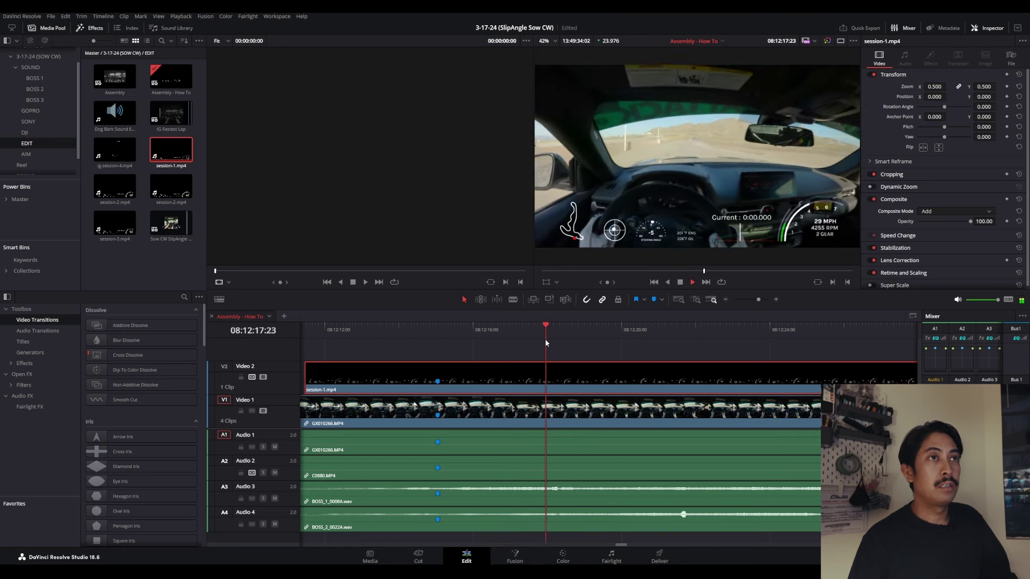
pyautogui.press('space')
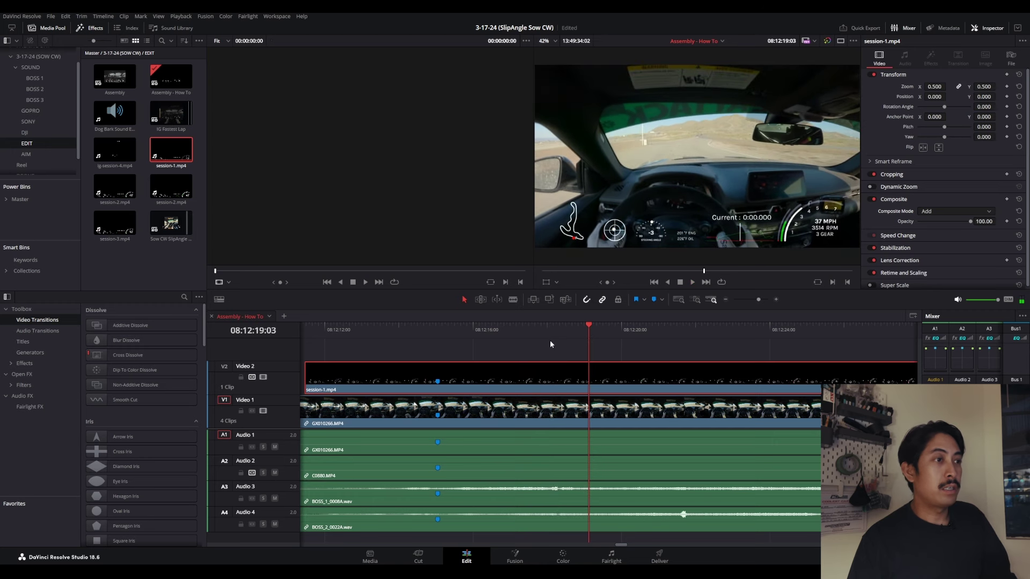
pyautogui.click(496, 328)
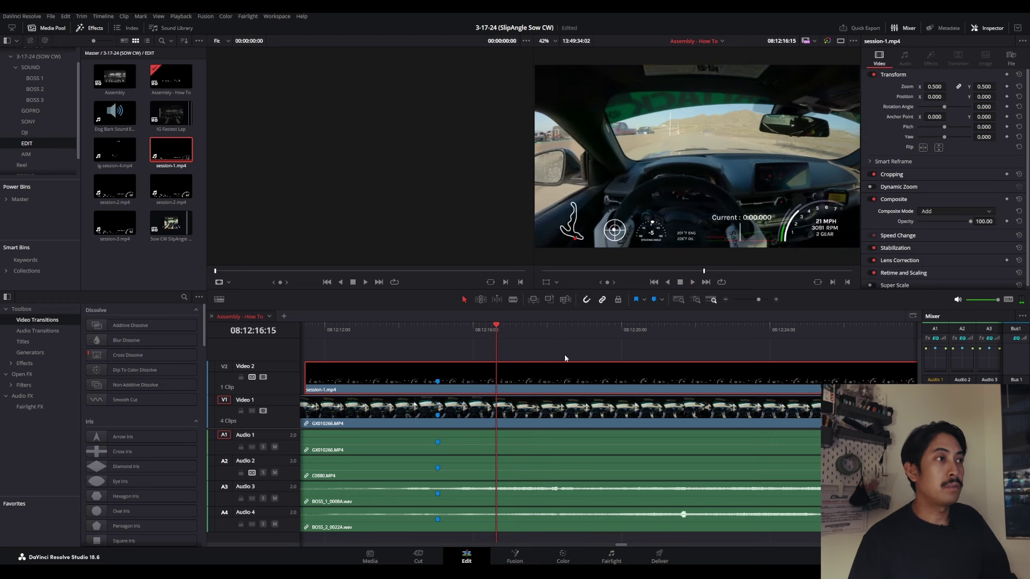
pyautogui.click(546, 382)
pyautogui.hotkey('shift', 'Up')
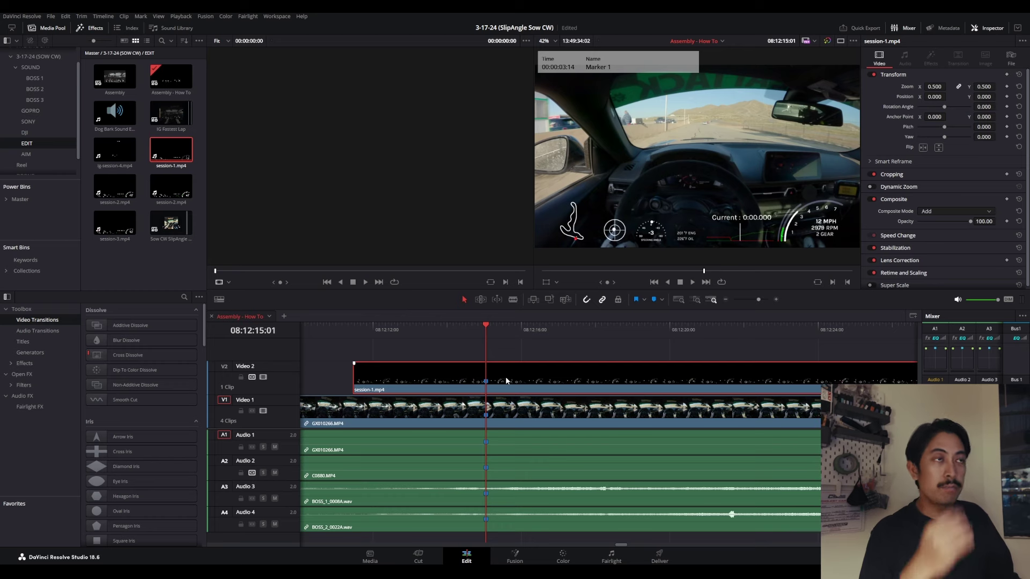
# - Play and scrub from shortly past the marker through the rest of the session to recheck the overlay's sync with the footage
pyautogui.hotkey('ctrl', '-')
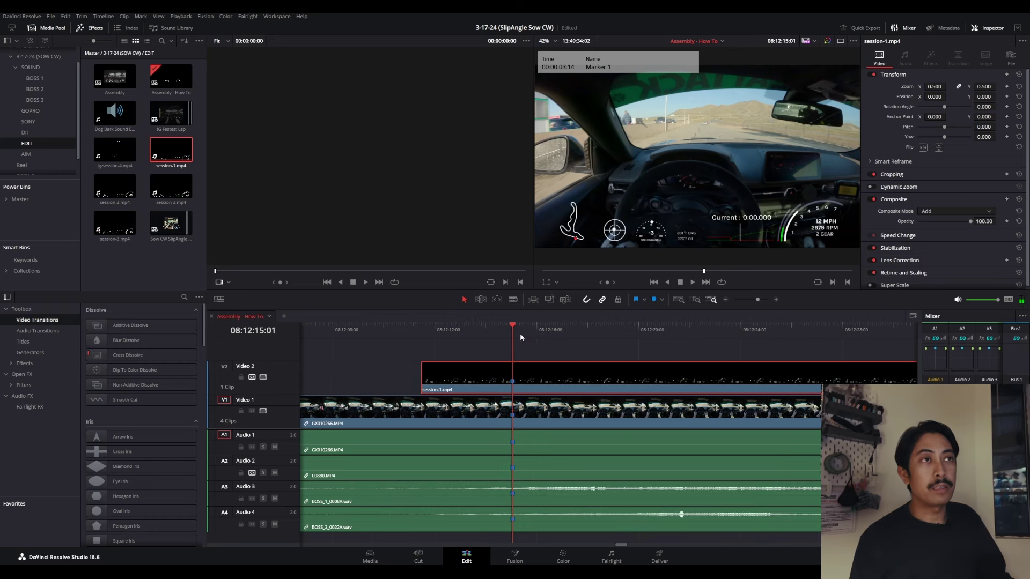
pyautogui.click(562, 328)
pyautogui.press('space')
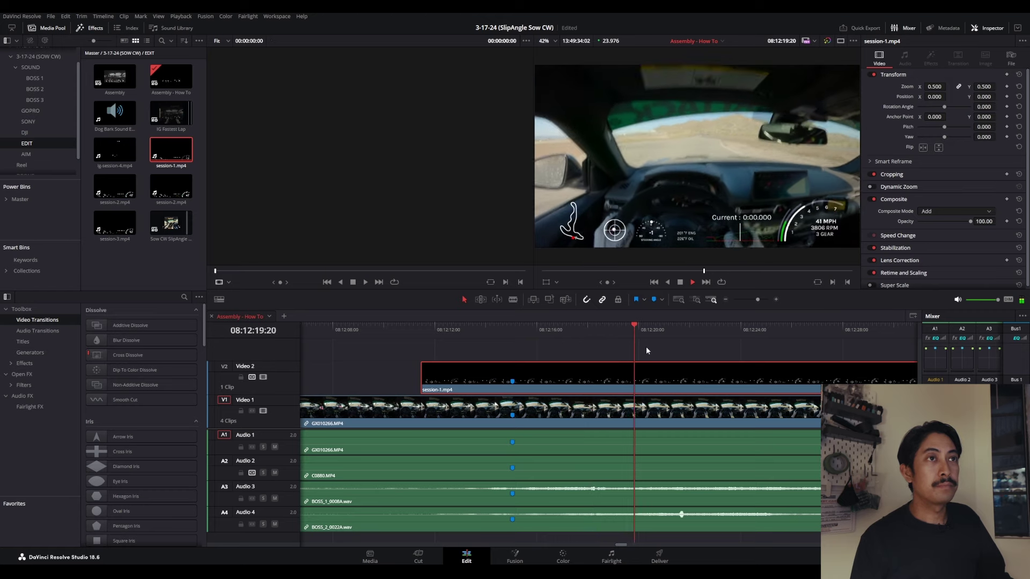
pyautogui.hotkey('ctrl', '-')
pyautogui.hotkey('ctrl', '-')
pyautogui.hotkey('ctrl', '-')
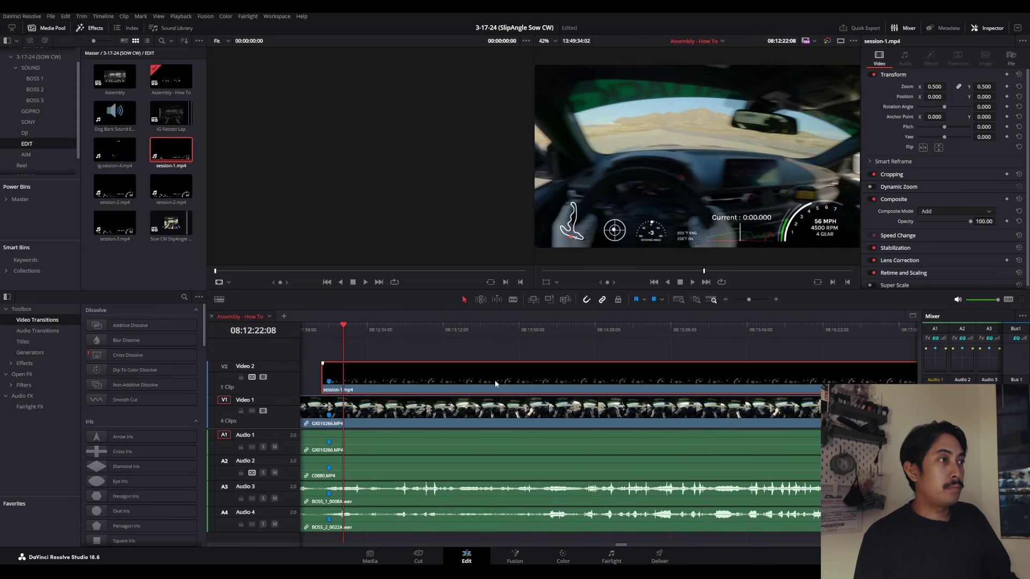
pyautogui.click(416, 328)
pyautogui.press('space')
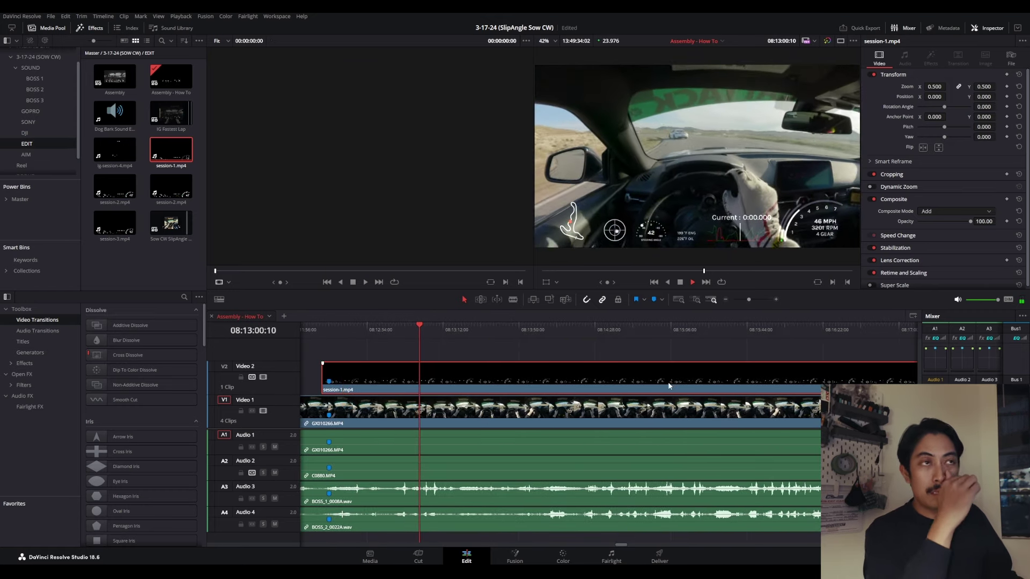
pyautogui.hotkey('ctrl', '-')
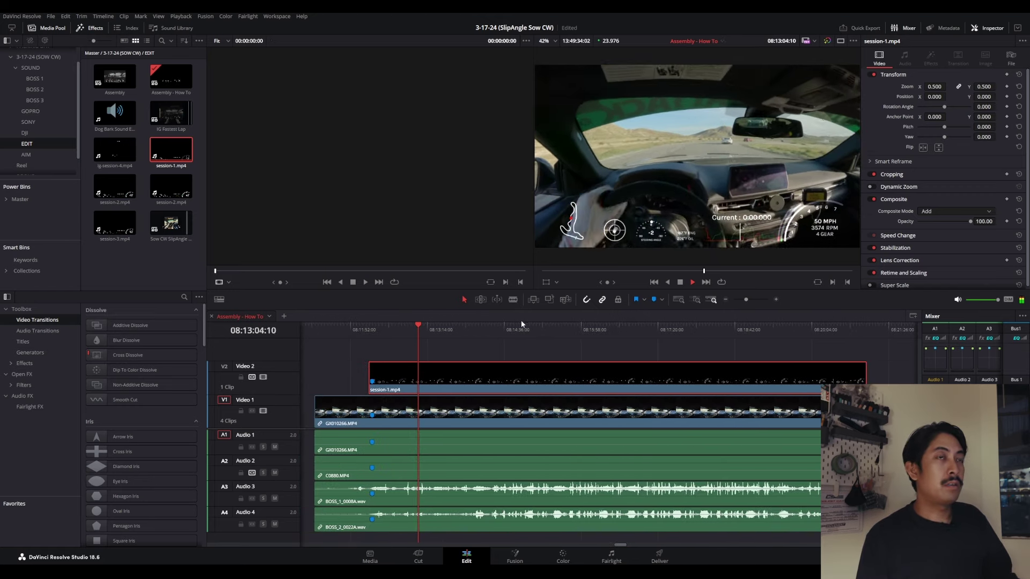
pyautogui.click(566, 330)
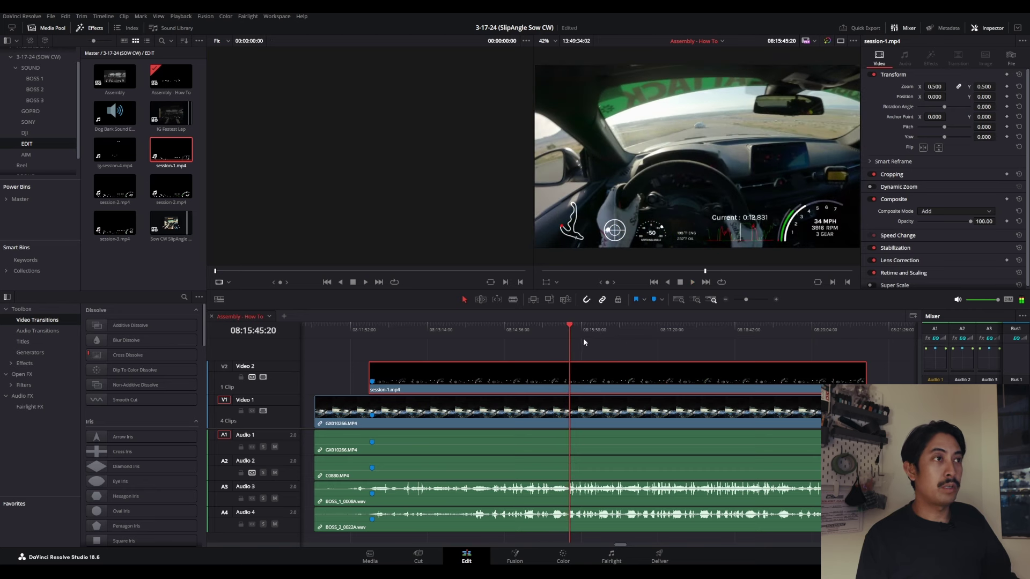
pyautogui.click(422, 341)
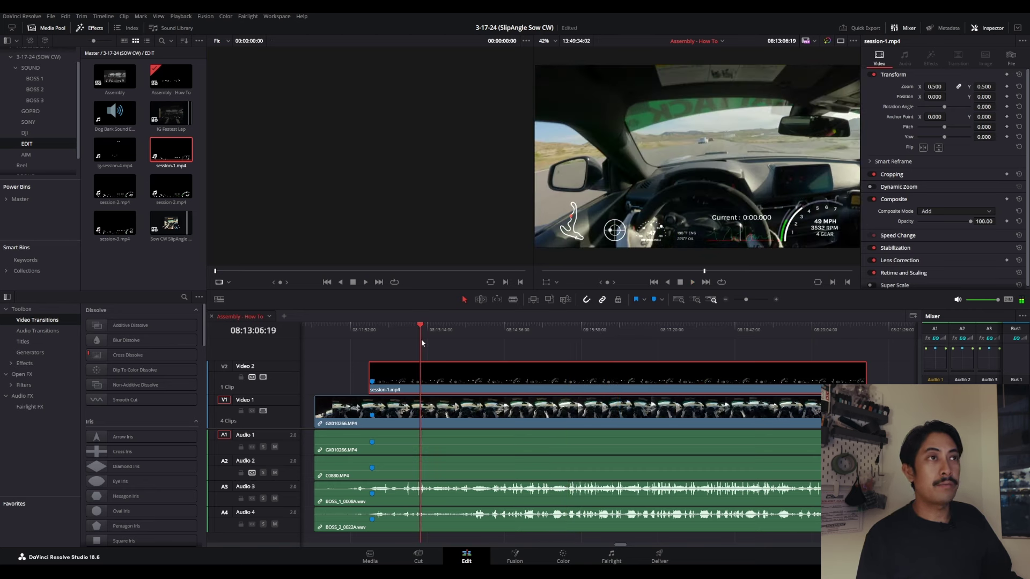
pyautogui.click(623, 328)
pyautogui.click(663, 331)
pyautogui.moveTo(663, 331); pyautogui.dragTo(574, 331)
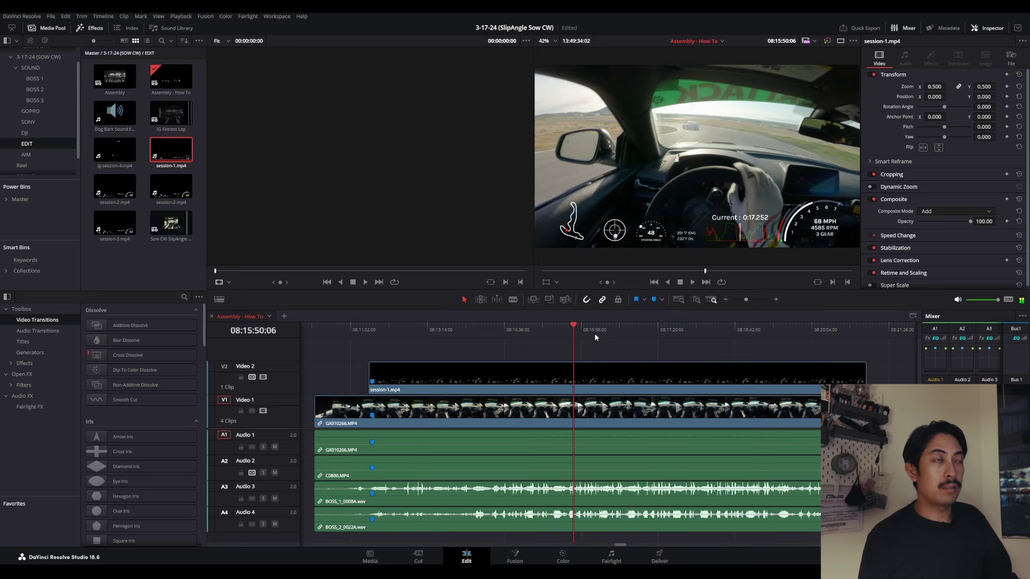
# - Survey the assembly timeline across all the session clip groups, returning to the first session with the session-1.mp4 overlay
pyautogui.moveTo(675, 332); pyautogui.dragTo(677, 333)
pyautogui.scroll(-5, 648, 444)
pyautogui.scroll(5, 647, 443)
pyautogui.click(680, 436)
pyautogui.scroll(-5, 680, 437)
pyautogui.hscroll(5, 680, 436)
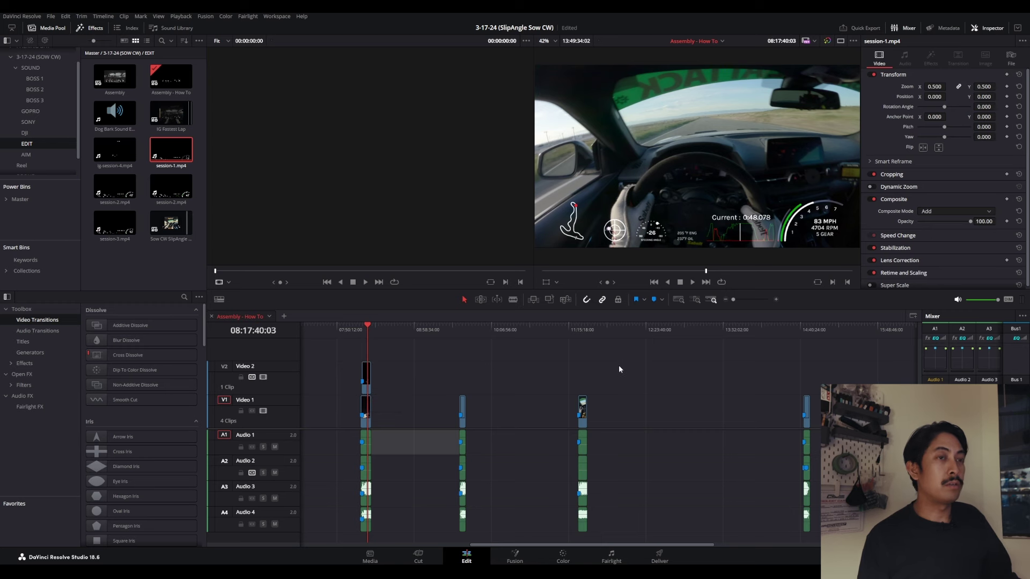
pyautogui.scroll(6, 668, 337)
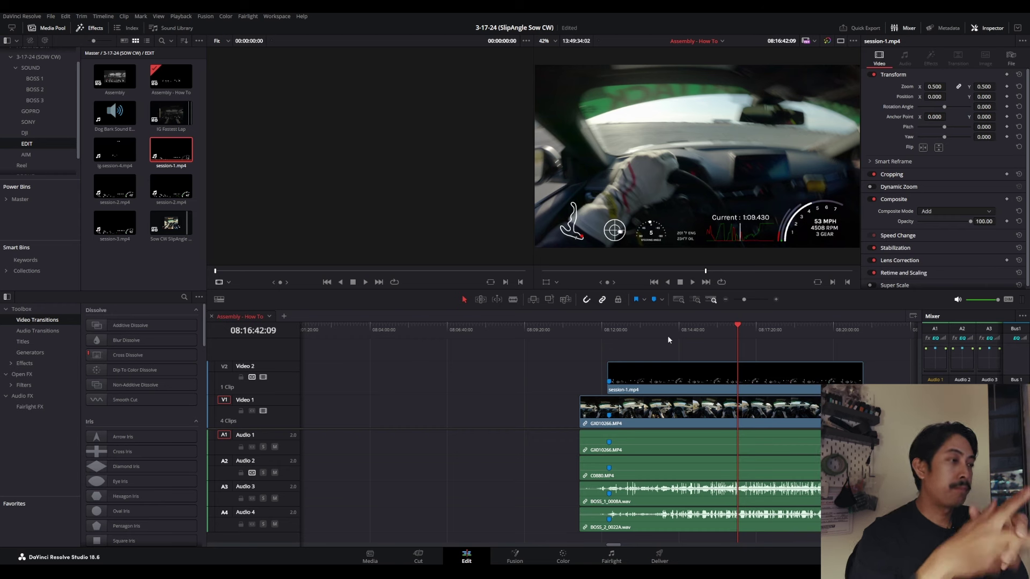
# - Switch to RaceRender and scrub the session-1 gauge preview back to where the car stands still in 1st gear
pyautogui.moveTo(375, 551)
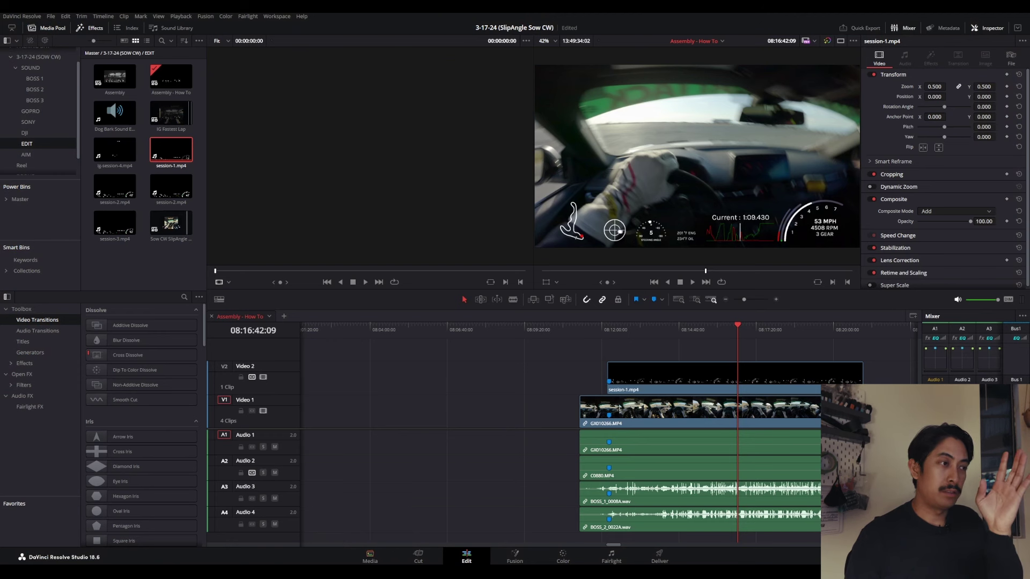
pyautogui.hotkey('alt', 'Tab')
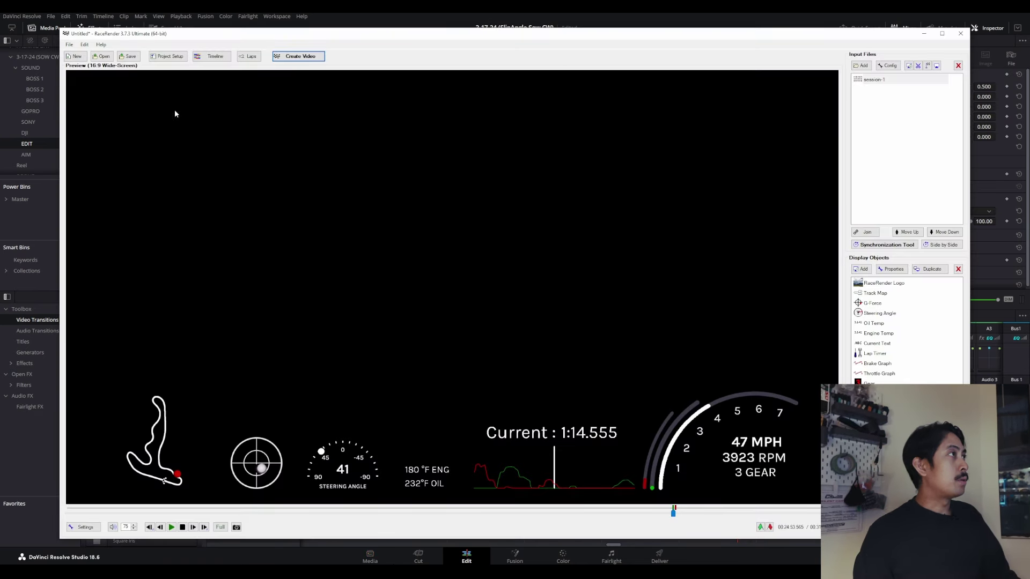
pyautogui.click(404, 513)
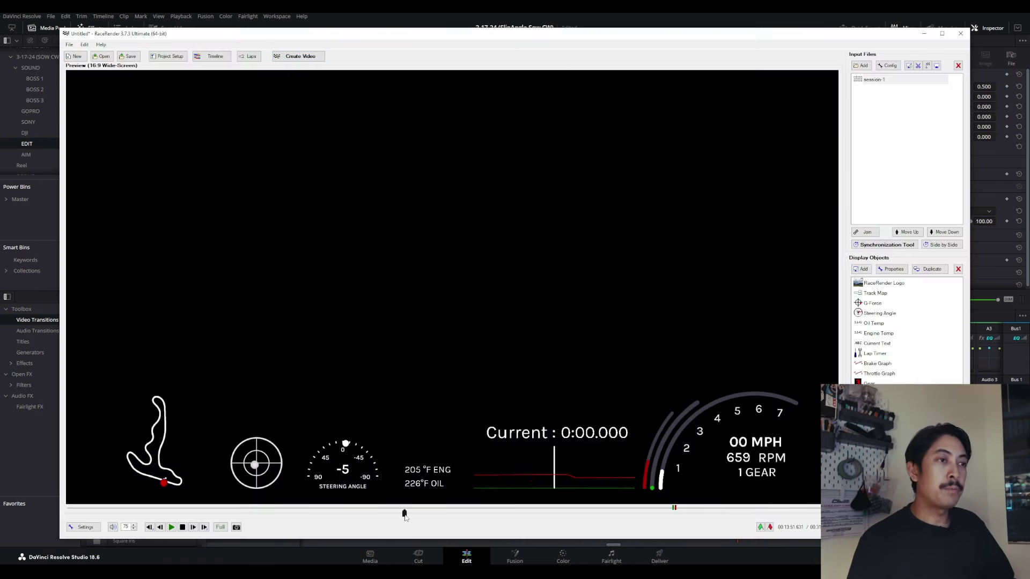
pyautogui.moveTo(404, 514); pyautogui.dragTo(462, 521)
pyautogui.click(462, 514)
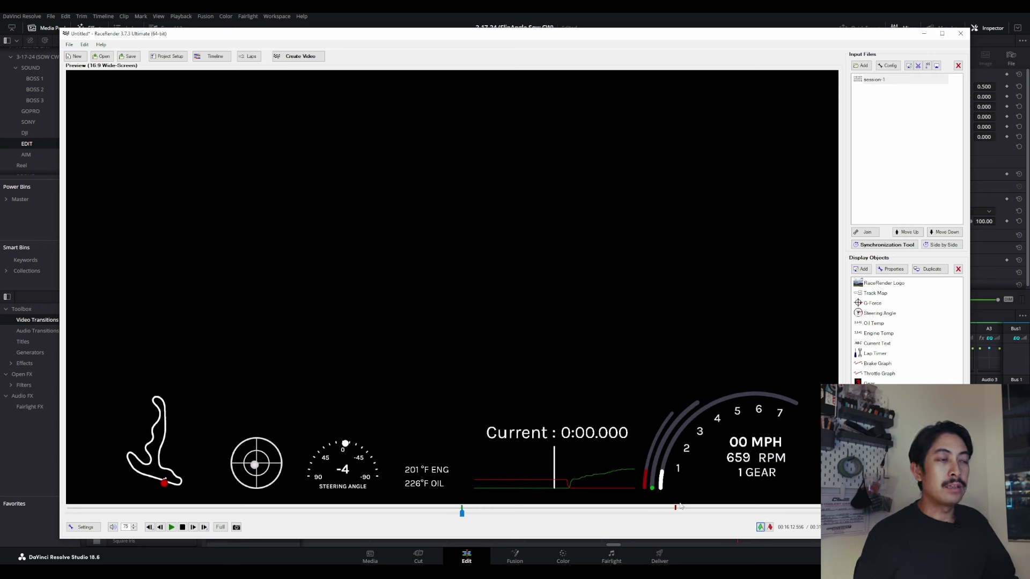
# - Add the gopro video from the BBR Guages Howto folder as an input file and scrub the preview to compare it with the gauges
pyautogui.click(861, 82)
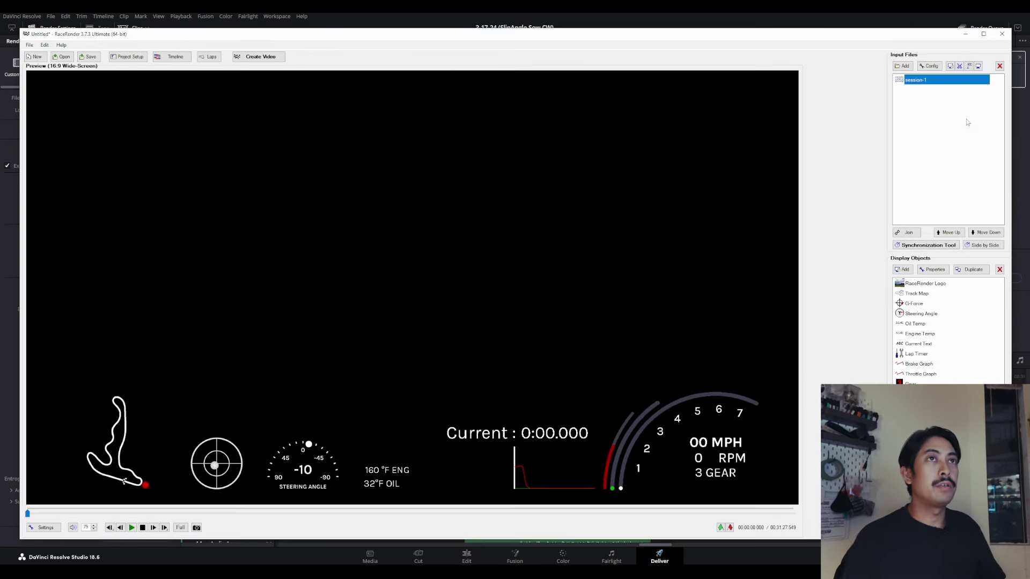
pyautogui.click(904, 68)
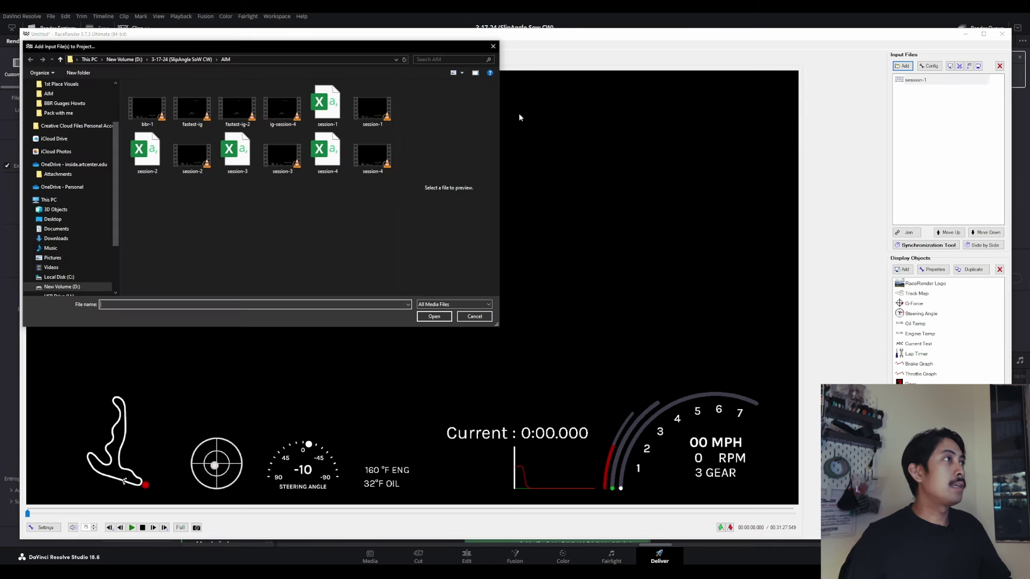
pyautogui.click(53, 286)
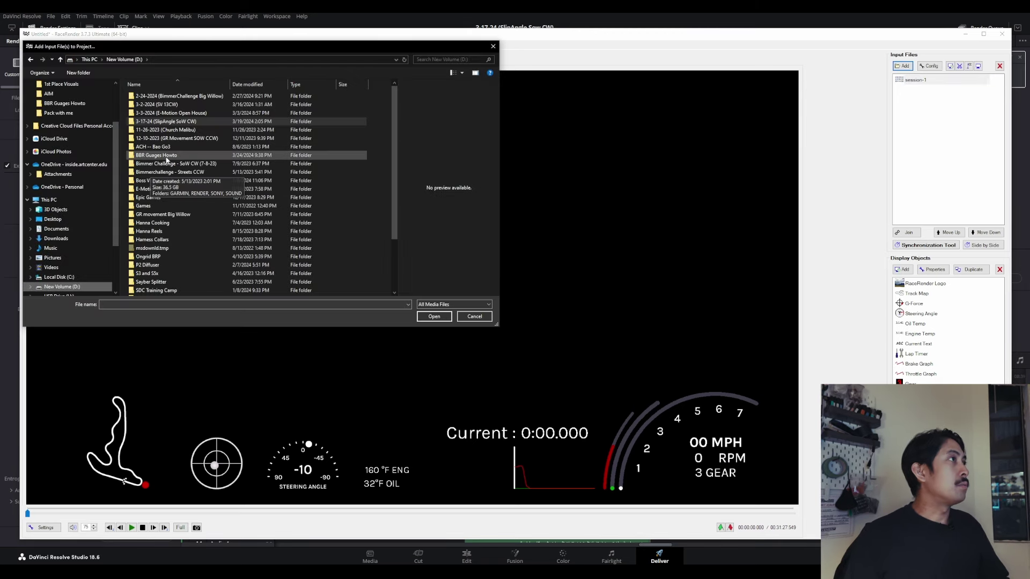
pyautogui.doubleClick(161, 155)
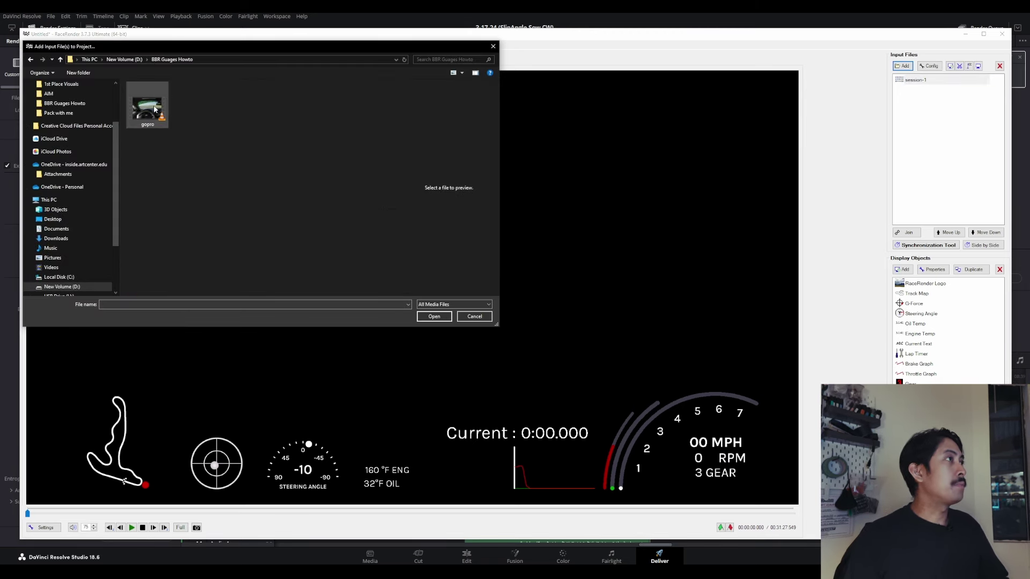
pyautogui.doubleClick(153, 106)
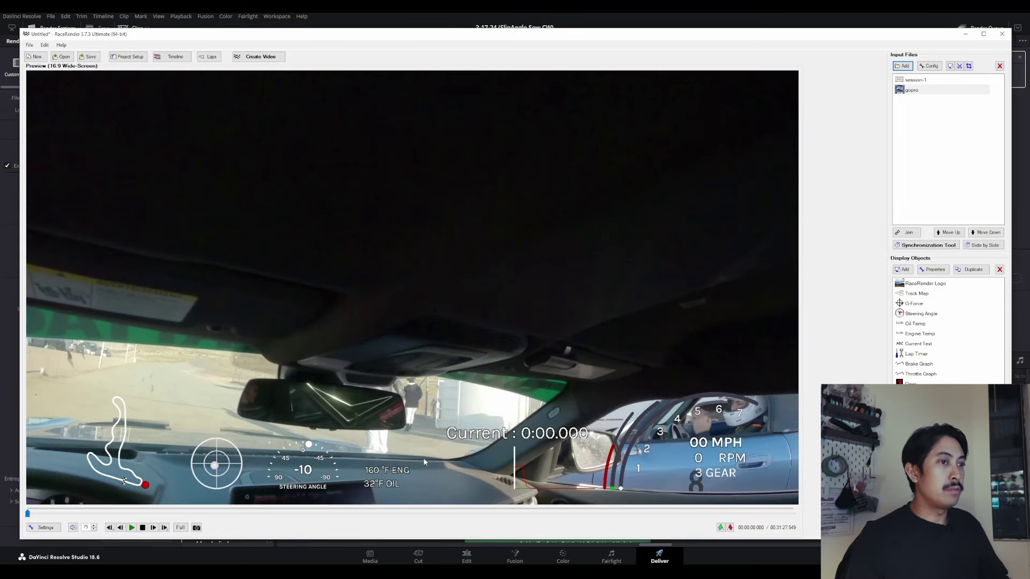
pyautogui.moveTo(129, 517); pyautogui.dragTo(177, 517)
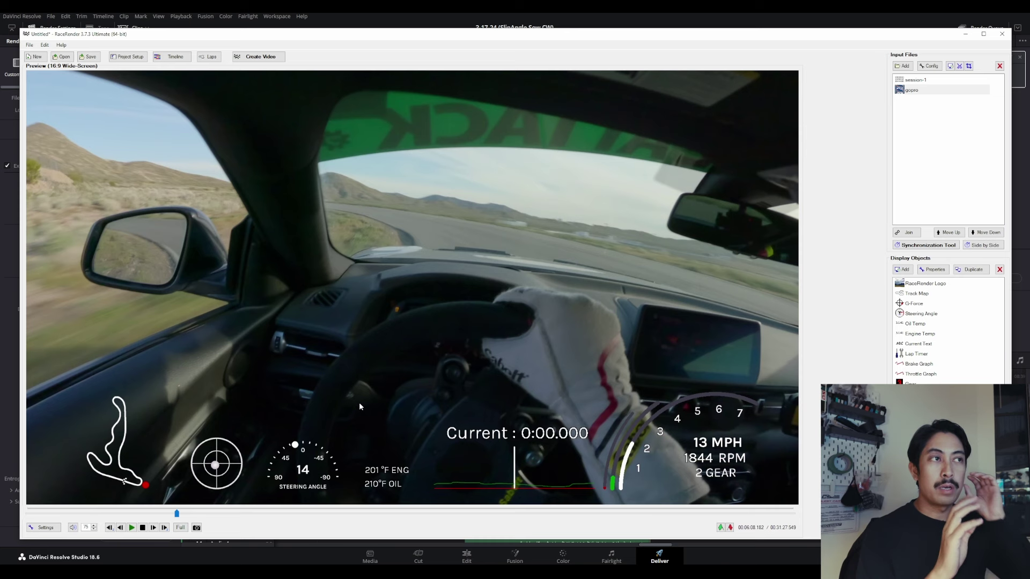
pyautogui.moveTo(176, 513); pyautogui.dragTo(198, 513)
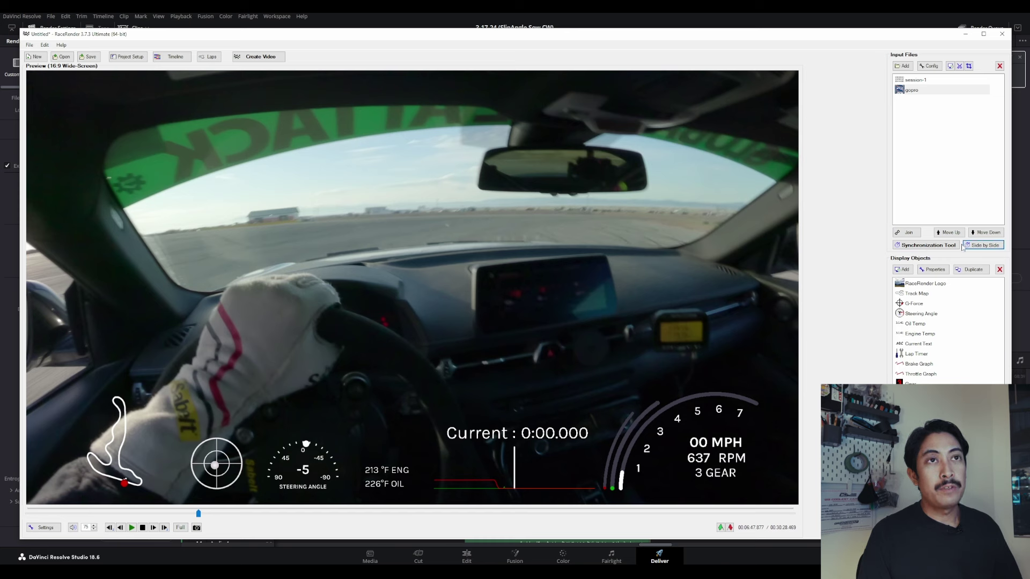
pyautogui.click(928, 245)
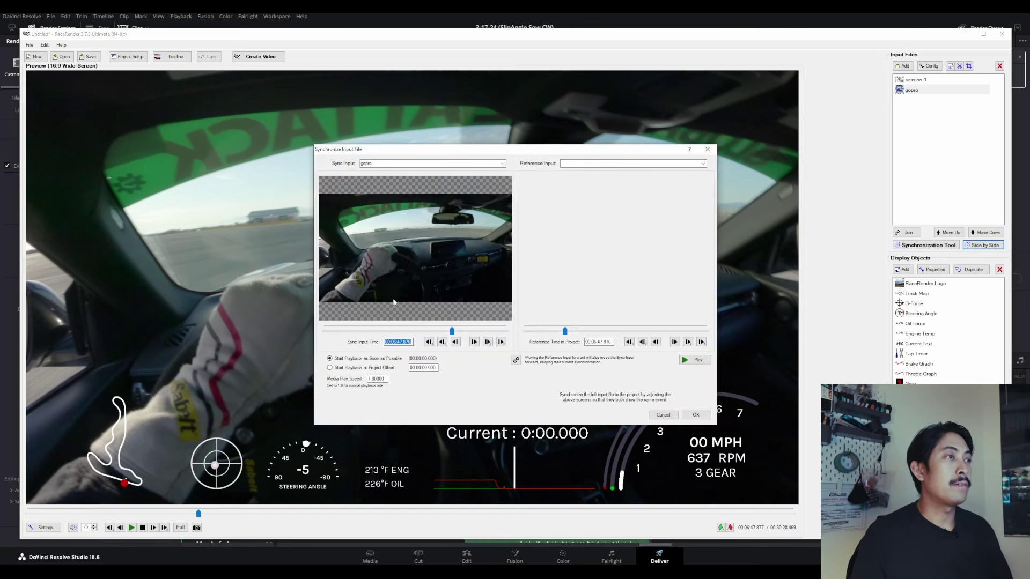
pyautogui.click(703, 164)
pyautogui.click(658, 172)
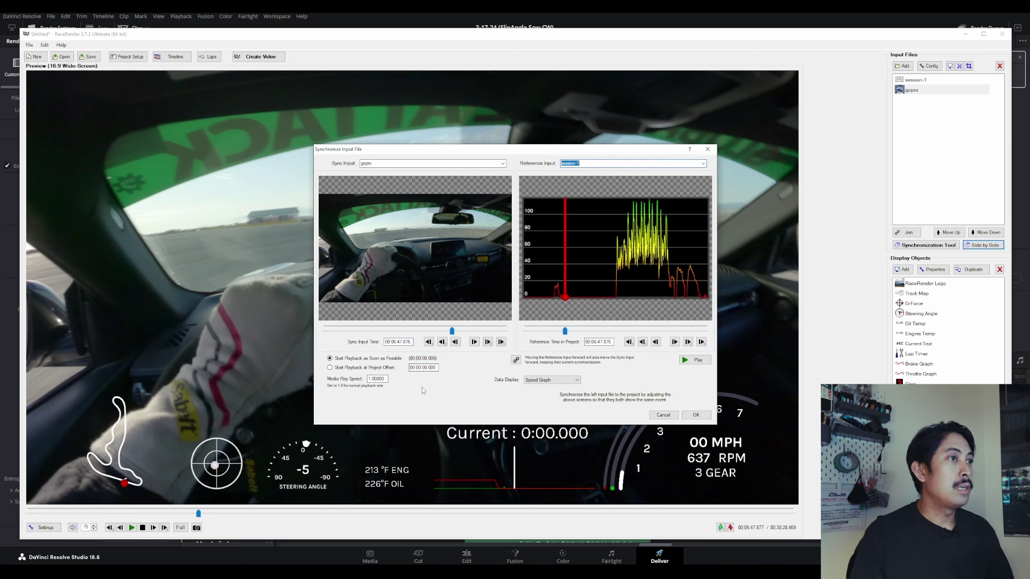
pyautogui.click(564, 380)
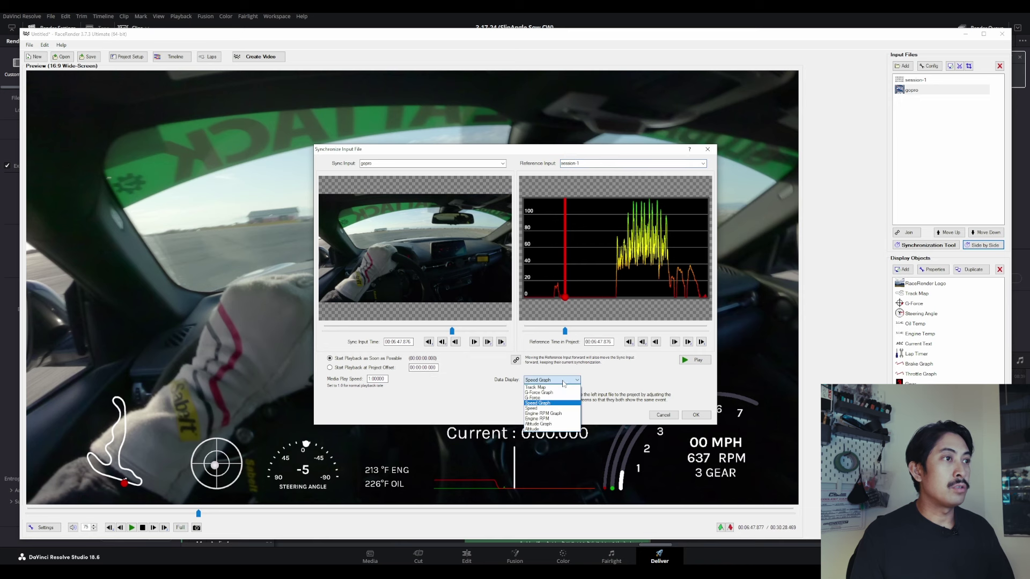
pyautogui.click(547, 408)
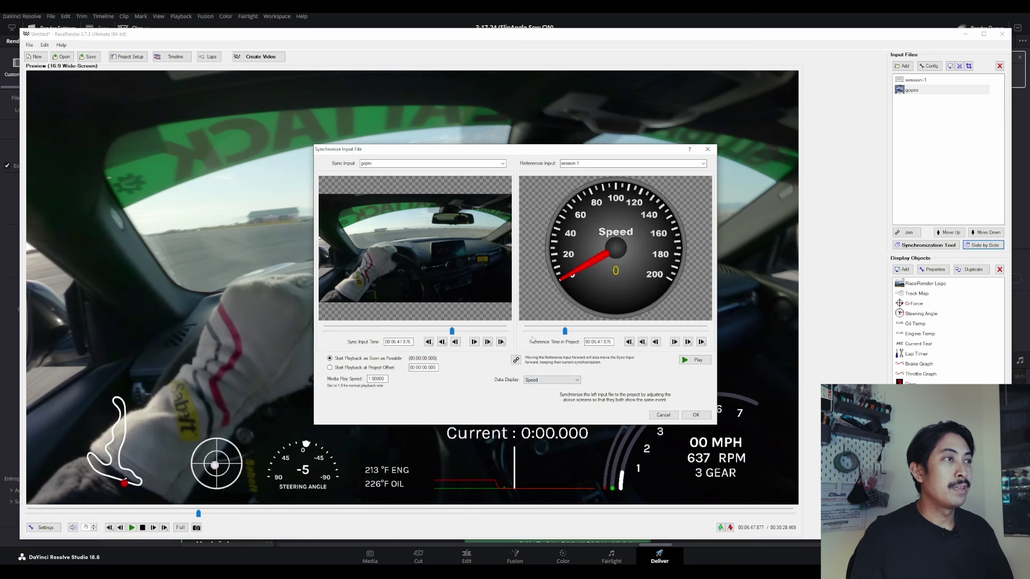
pyautogui.moveTo(564, 331); pyautogui.dragTo(555, 339)
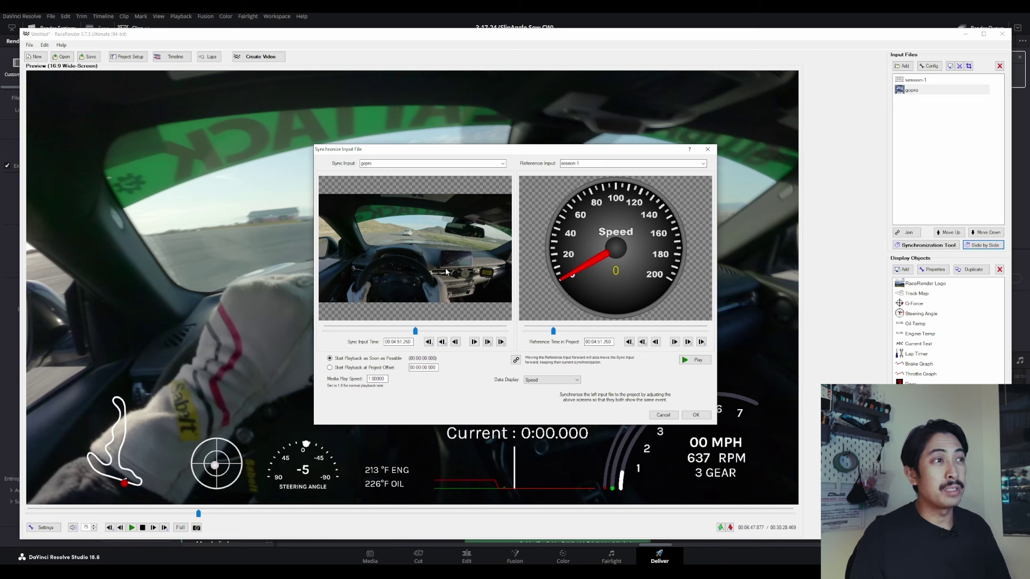
pyautogui.moveTo(322, 149); pyautogui.dragTo(262, 132)
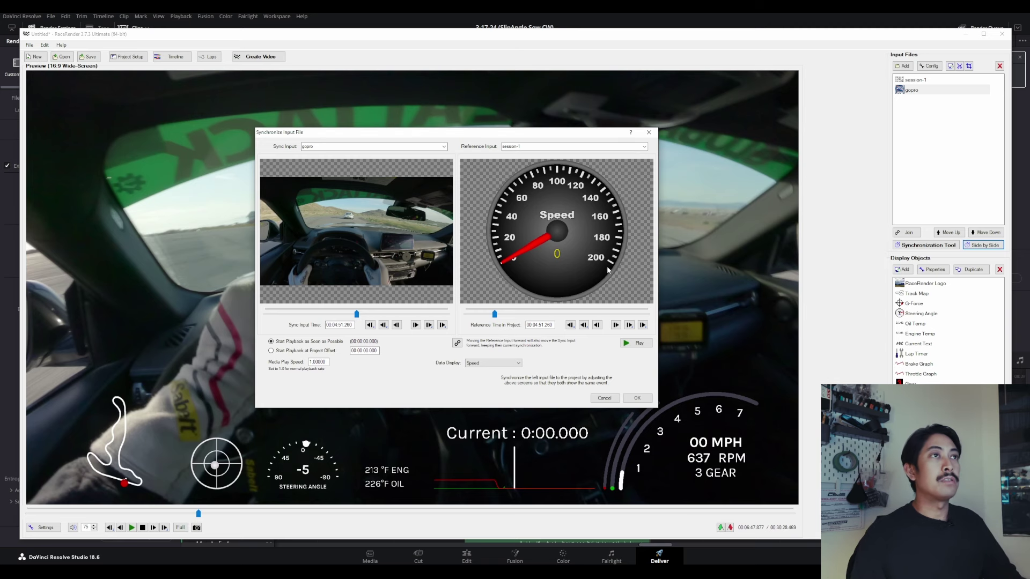
pyautogui.click(650, 133)
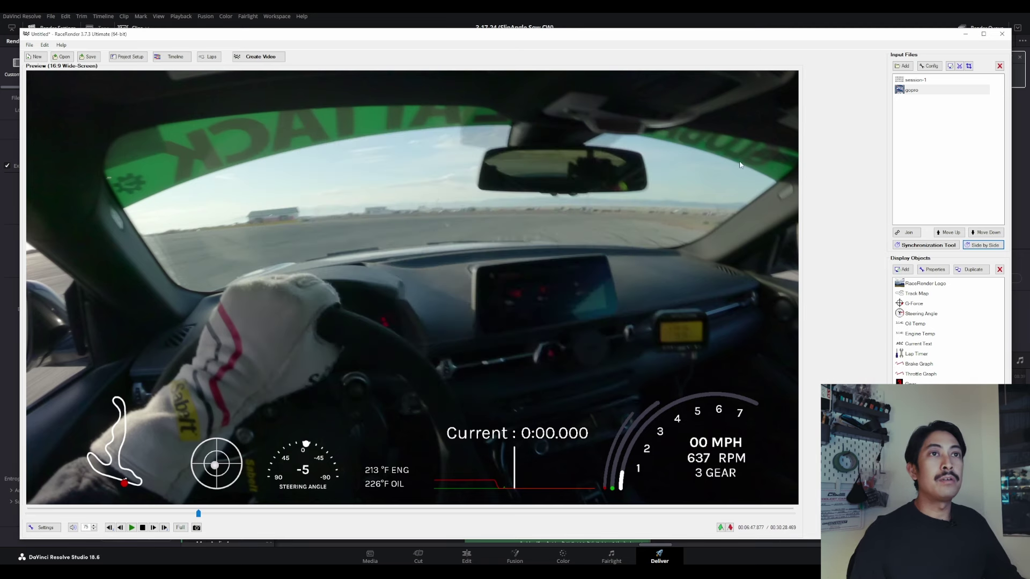
# - Open the Synchronization Tool and move the project preview back to about 1:02, where the car's dashboard gear display can be read
pyautogui.click(901, 247)
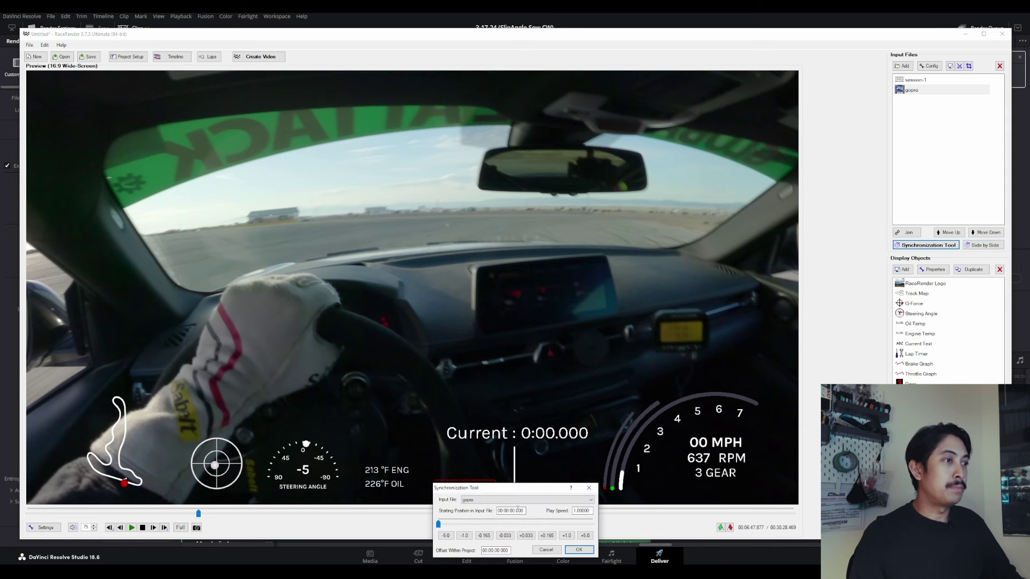
pyautogui.moveTo(520, 492); pyautogui.dragTo(482, 272)
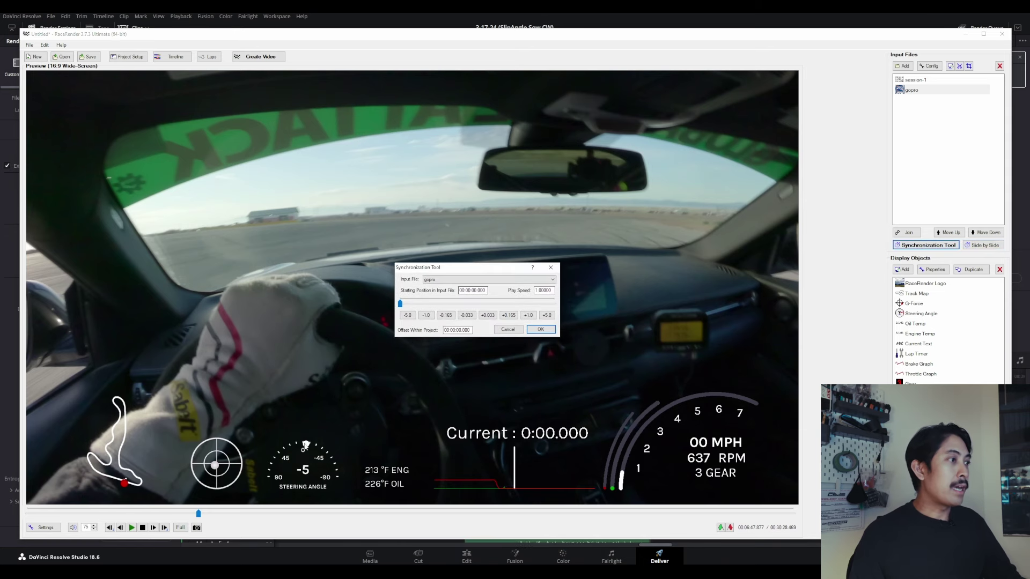
pyautogui.moveTo(199, 515); pyautogui.dragTo(53, 518)
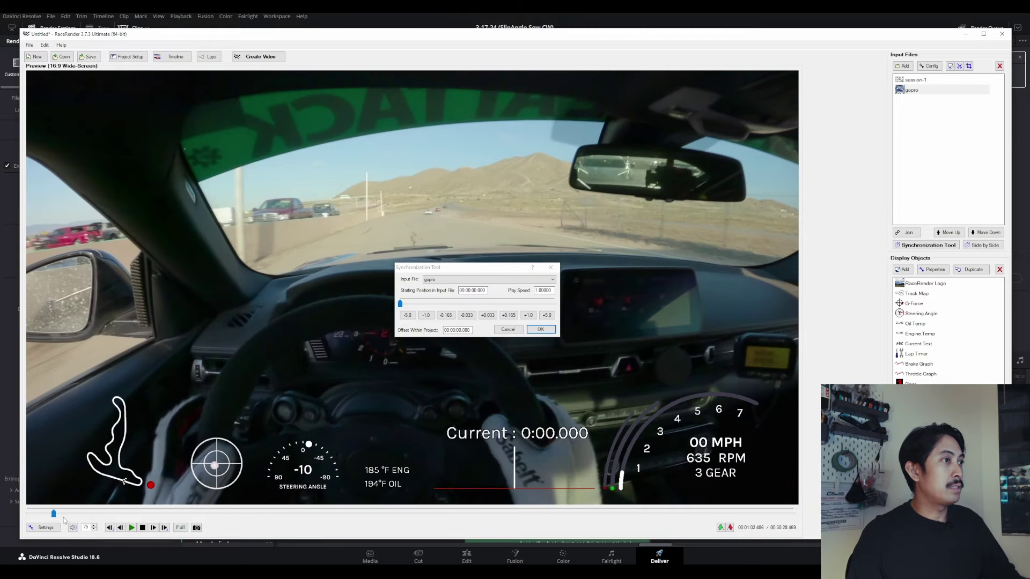
pyautogui.click(120, 530)
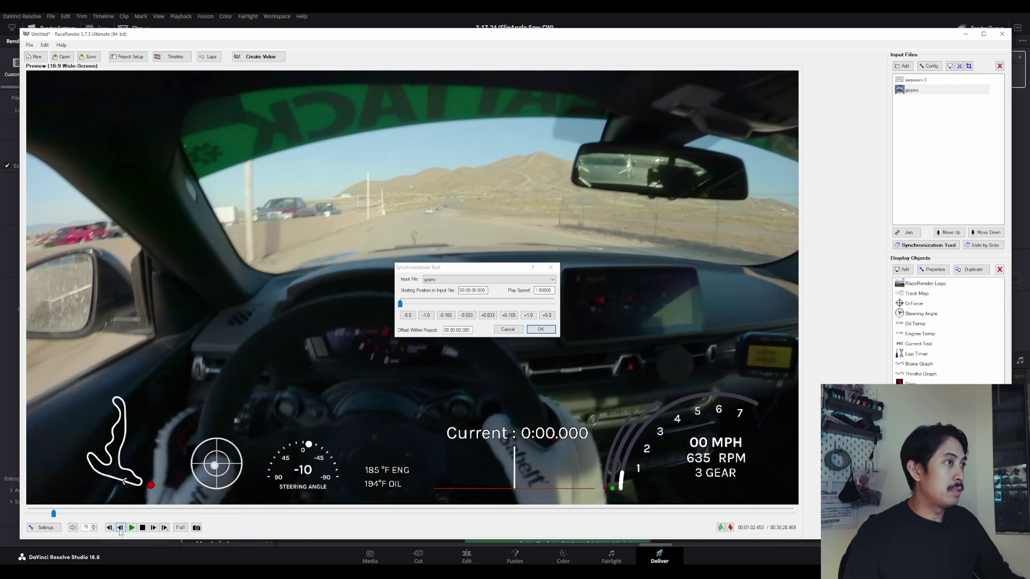
pyautogui.click(120, 530)
pyautogui.click(120, 529)
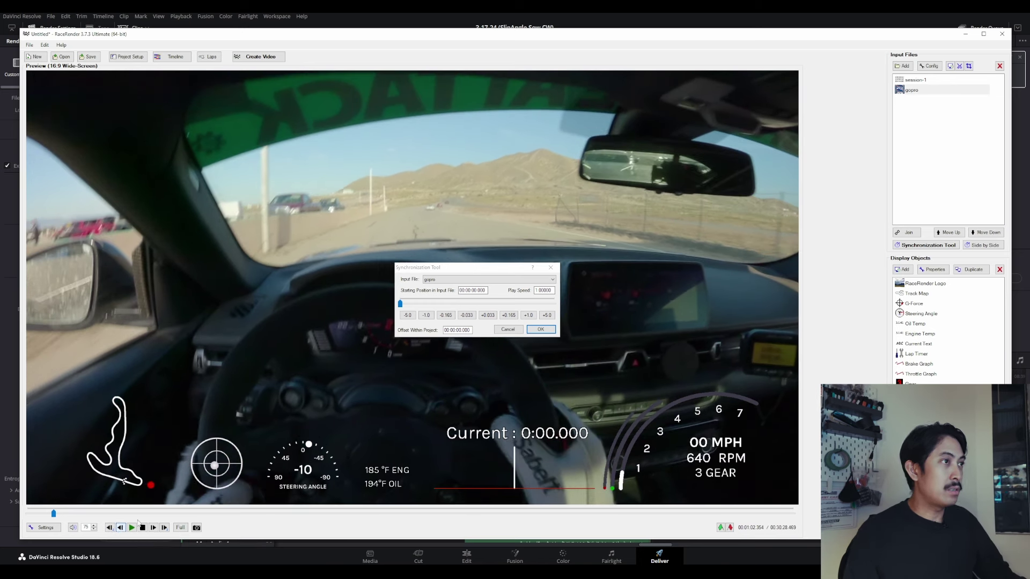
pyautogui.click(120, 529)
# - Uncover the dashboard in the preview and step frame by frame to the gear change at about 1:00.9
pyautogui.moveTo(424, 267); pyautogui.dragTo(636, 284)
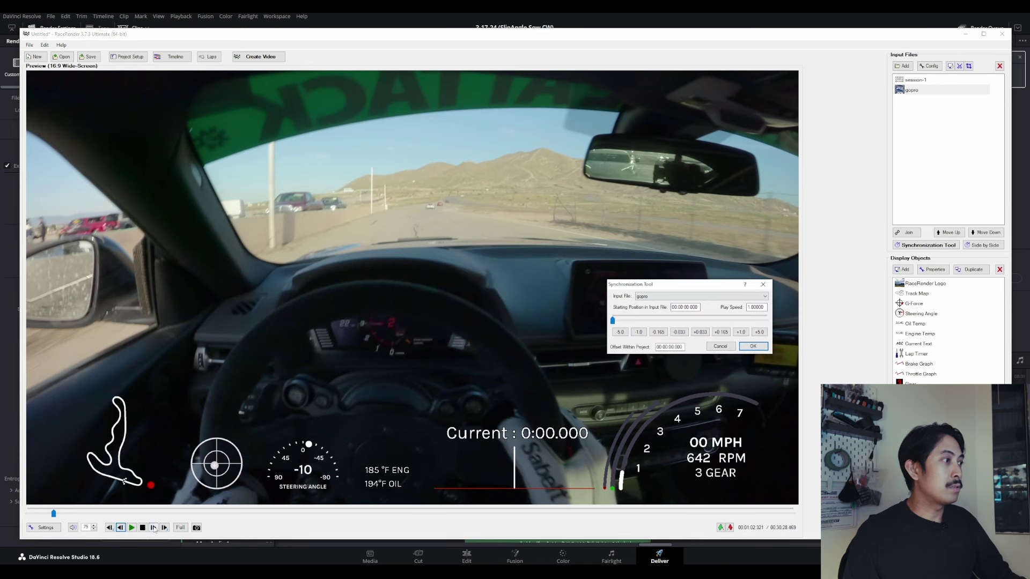
pyautogui.click(121, 529)
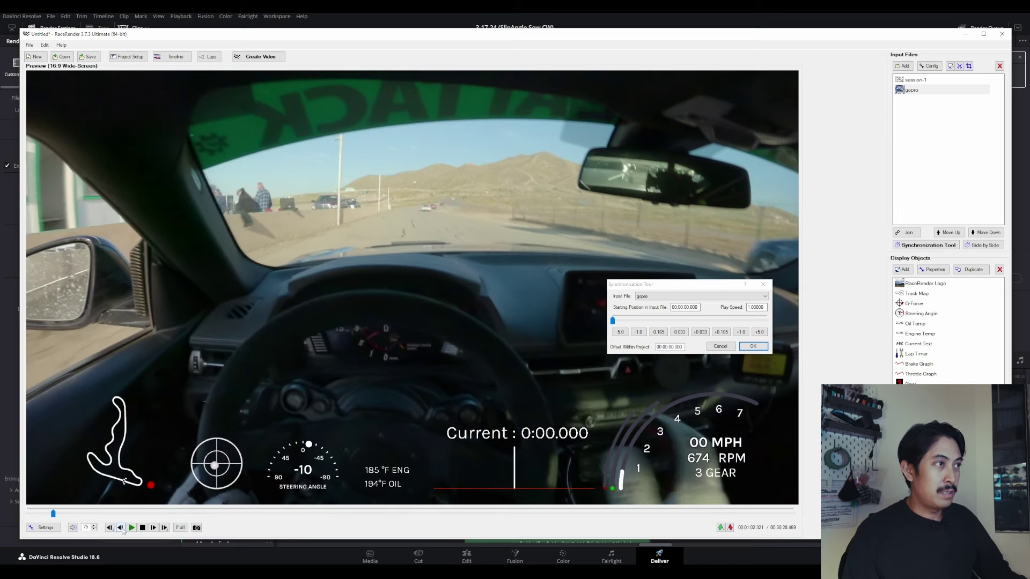
pyautogui.click(121, 528)
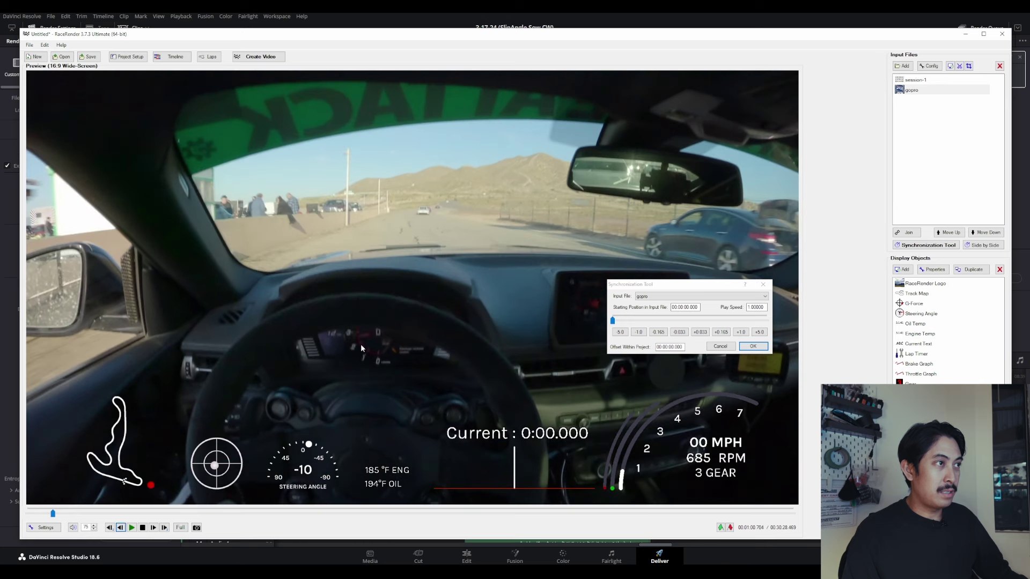
pyautogui.click(154, 527)
pyautogui.click(153, 527)
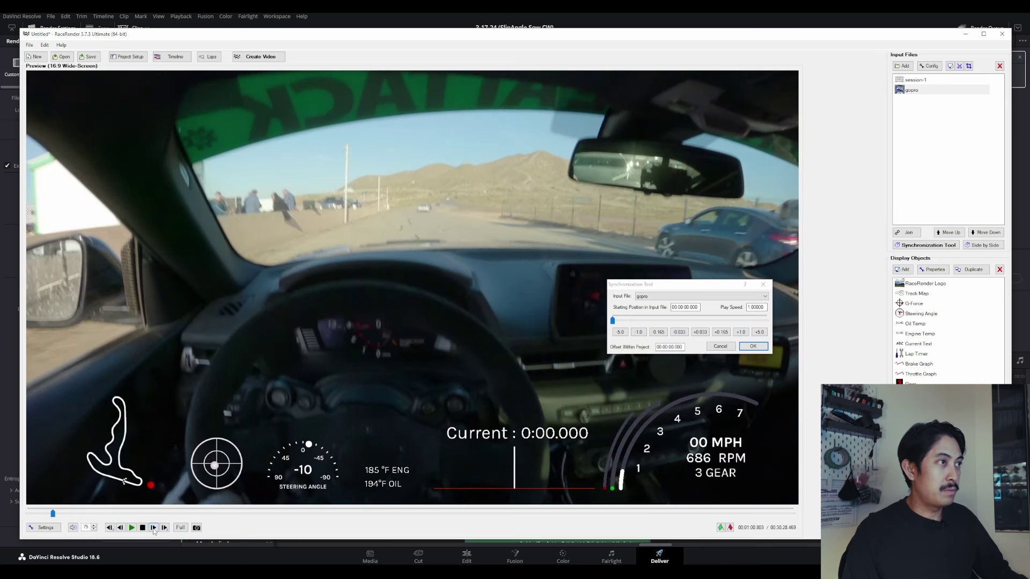
pyautogui.click(153, 529)
pyautogui.click(153, 529)
pyautogui.click(153, 528)
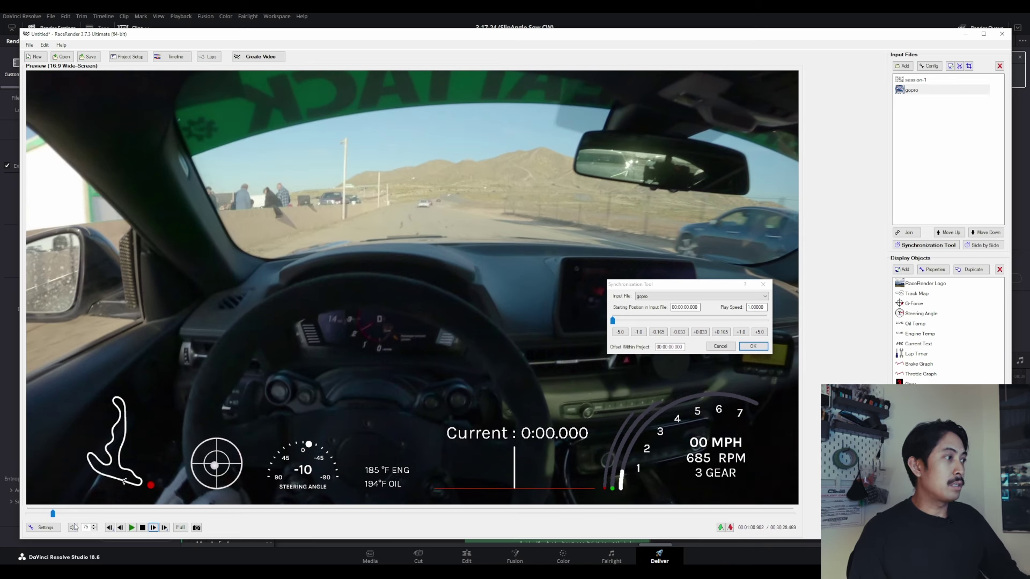
# - Select session-1 as the file to synchronize and move its starting position roughly to 13:13.5, where the car stands still
pyautogui.click(627, 294)
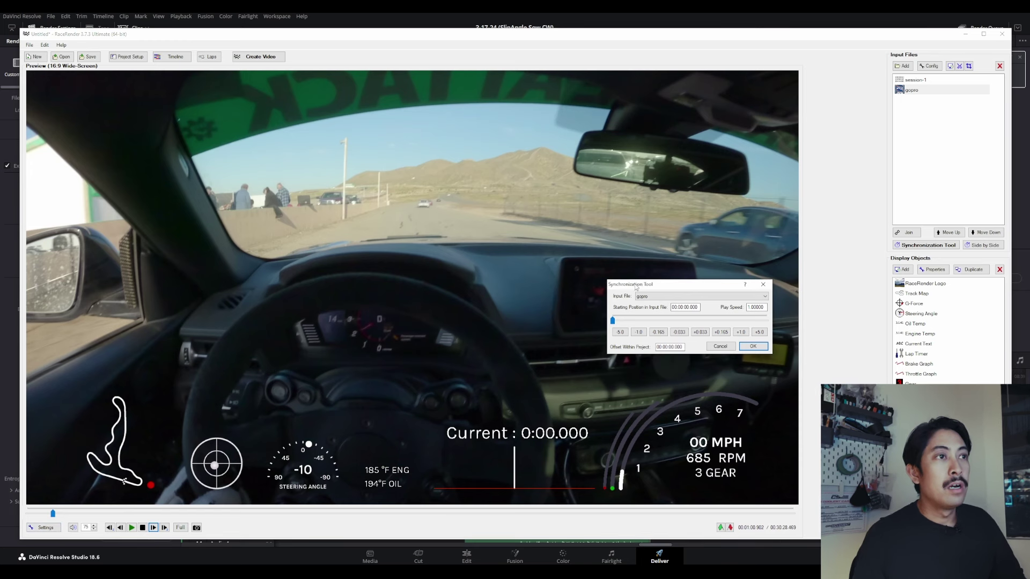
pyautogui.click(655, 299)
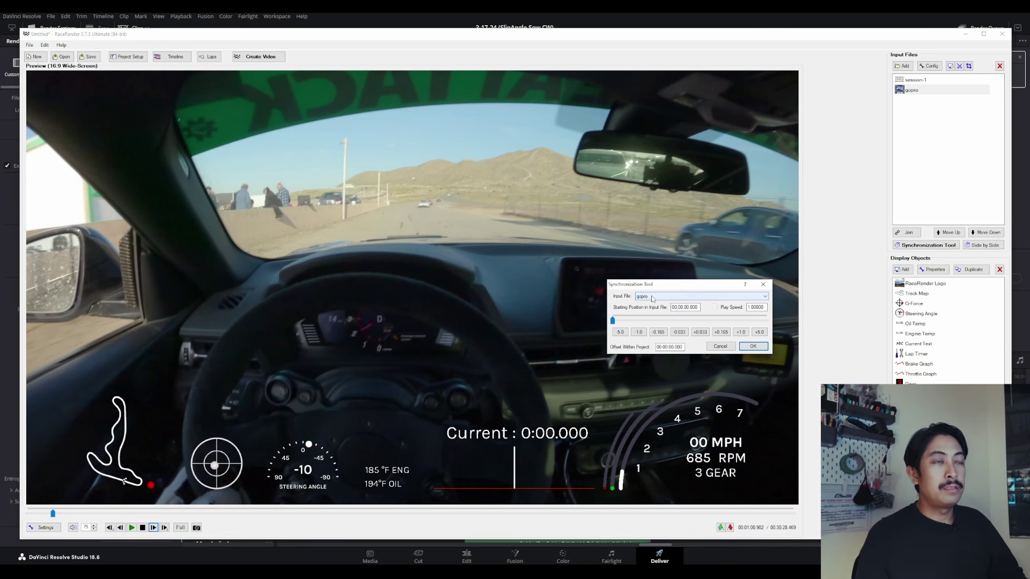
pyautogui.click(655, 310)
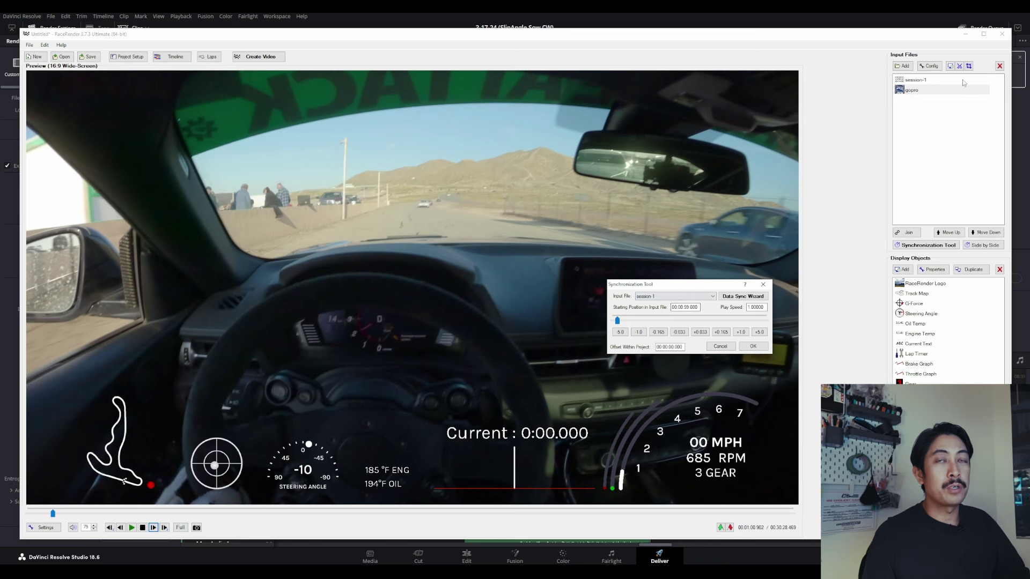
pyautogui.moveTo(619, 323); pyautogui.dragTo(650, 331)
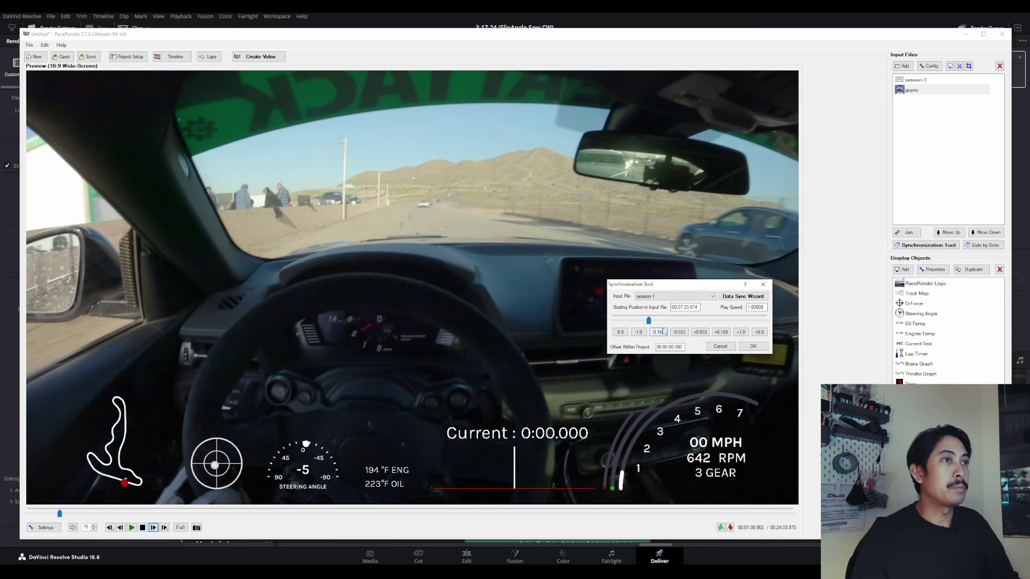
pyautogui.moveTo(651, 320); pyautogui.dragTo(680, 325)
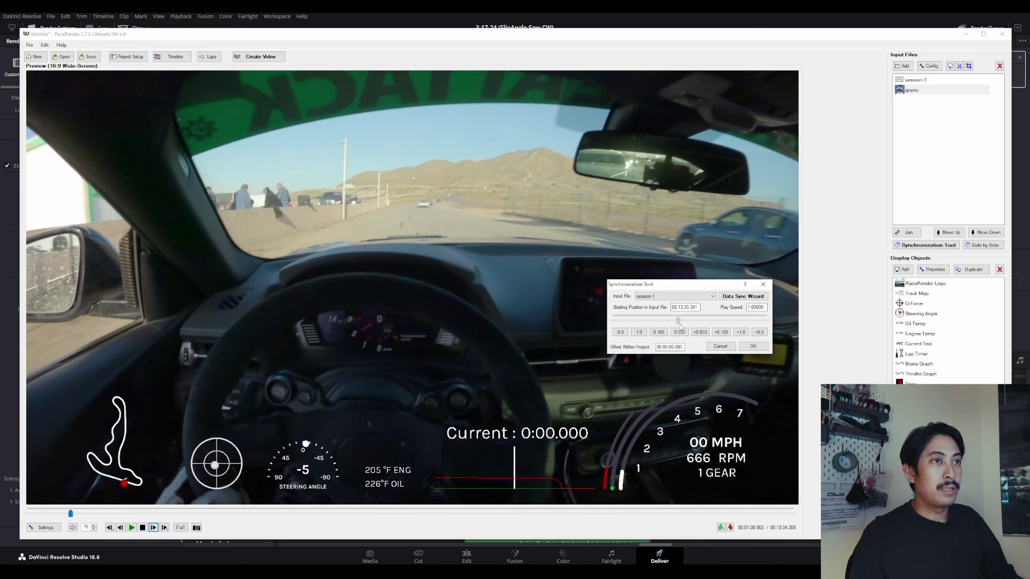
pyautogui.moveTo(679, 324); pyautogui.dragTo(677, 323)
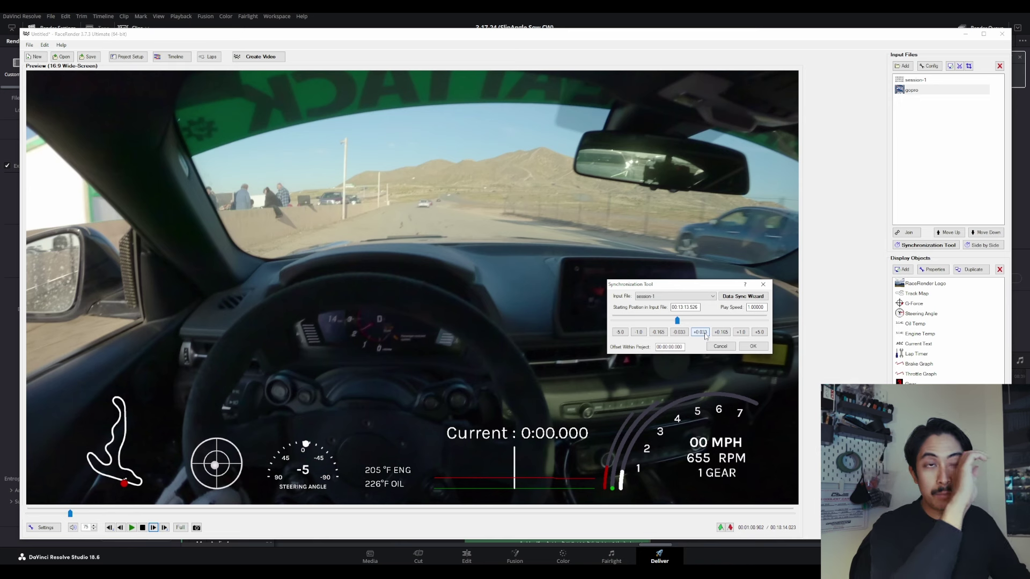
# - Advance session-1's starting position in 1 and 5 second increments to 15:17.526, around the pull-away in 1st gear
pyautogui.click(739, 333)
pyautogui.click(739, 332)
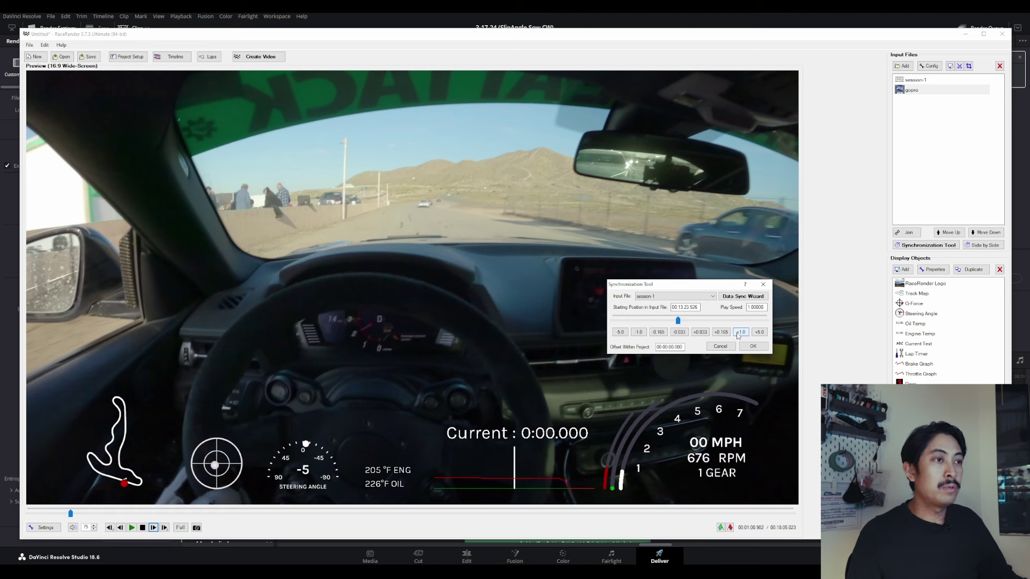
pyautogui.doubleClick(739, 332)
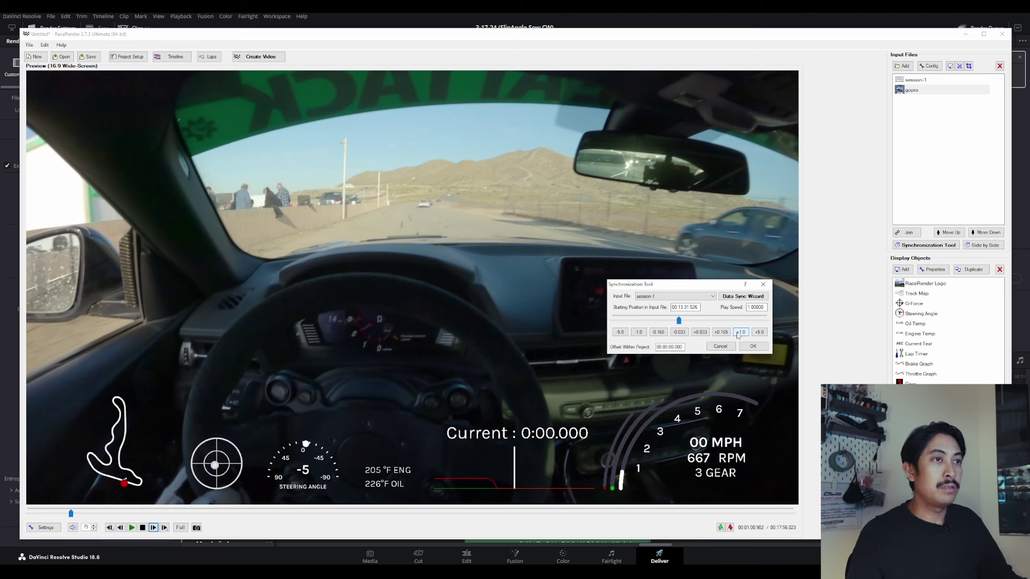
pyautogui.doubleClick(739, 332)
pyautogui.doubleClick(739, 333)
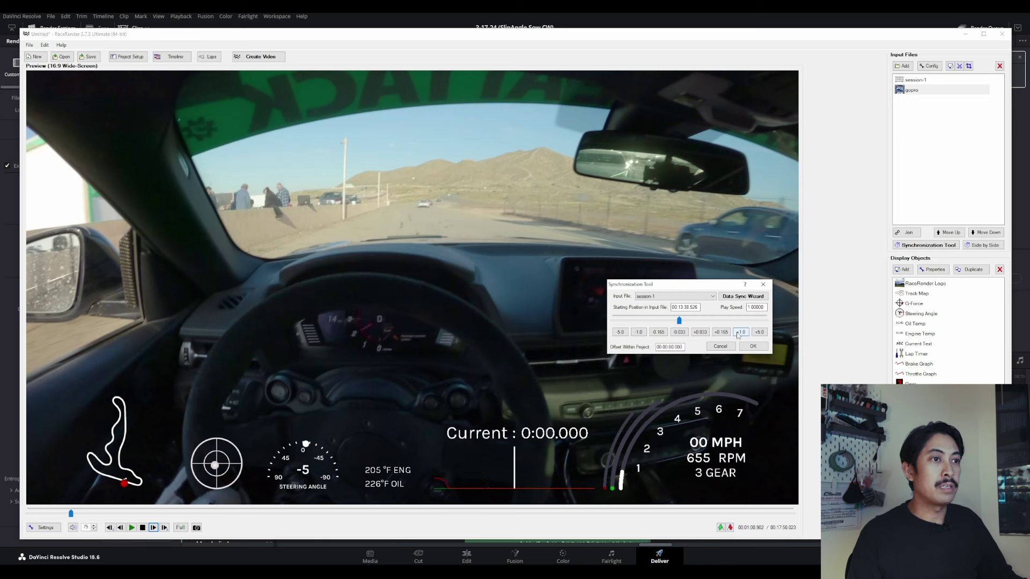
pyautogui.doubleClick(759, 333)
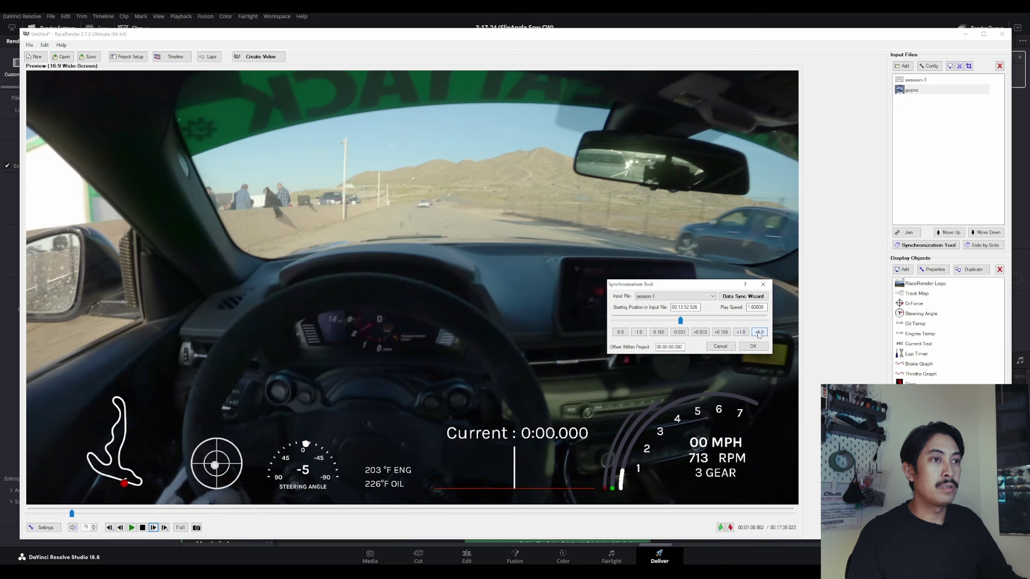
pyautogui.tripleClick(759, 332)
pyautogui.tripleClick(759, 332)
pyautogui.doubleClick(759, 333)
pyautogui.tripleClick(759, 332)
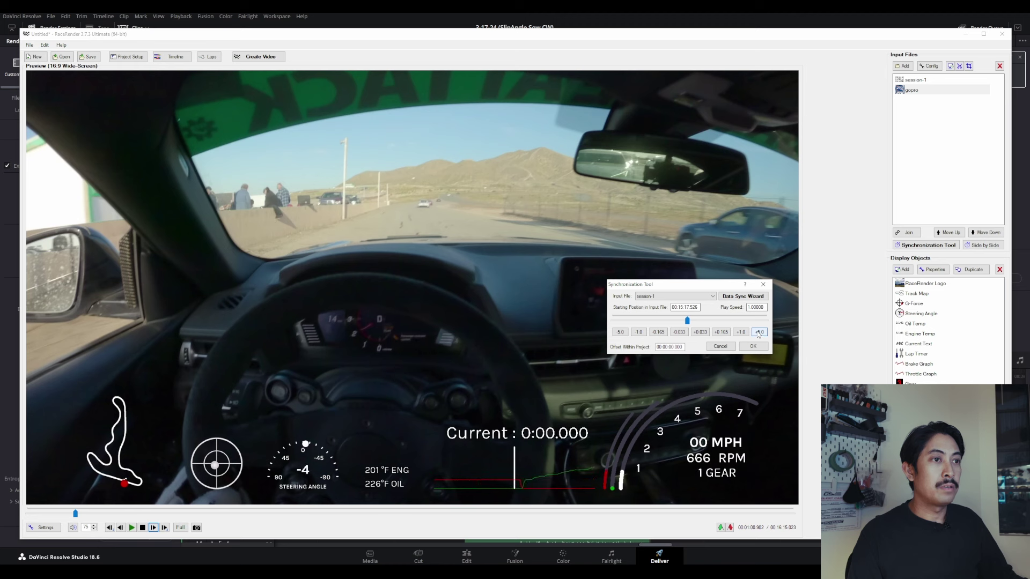
# - Shift session-1's starting position back and forth around the pull-away, settling on 15:17.163 in 2nd gear
pyautogui.click(679, 332)
pyautogui.click(658, 332)
pyautogui.doubleClick(639, 333)
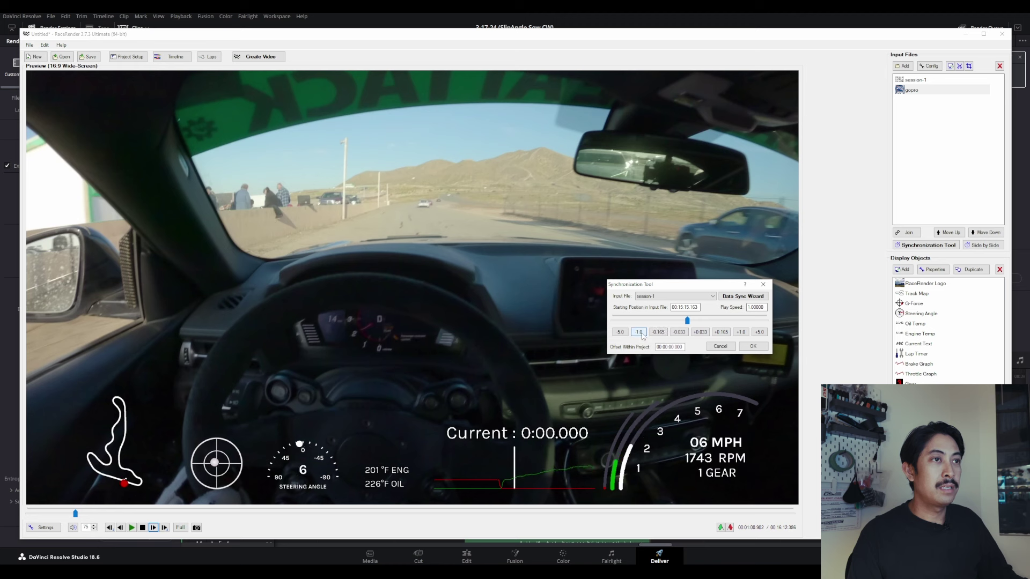
pyautogui.click(741, 333)
pyautogui.click(741, 332)
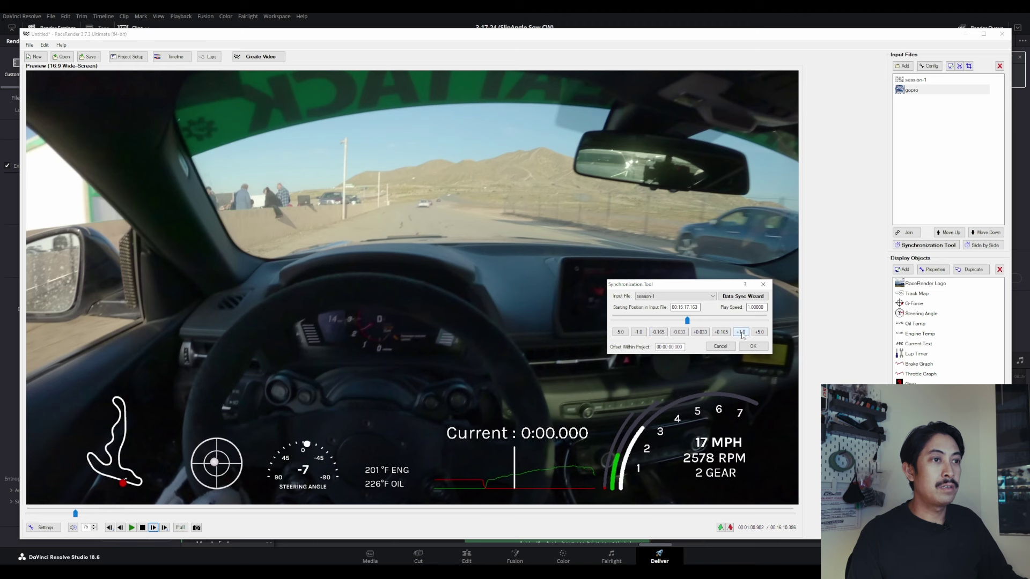
# - Fine-tune session-1's starting position in 0.033 second increments to the 1st-to-2nd gear change at 15:16.239 and accept the synchronization
pyautogui.click(679, 332)
pyautogui.click(680, 332)
pyautogui.click(680, 333)
pyautogui.click(680, 333)
pyautogui.click(680, 333)
pyautogui.click(680, 333)
pyautogui.click(679, 332)
pyautogui.click(679, 333)
pyautogui.click(679, 333)
pyautogui.click(680, 332)
pyautogui.click(680, 333)
pyautogui.click(680, 333)
pyautogui.click(680, 333)
pyautogui.click(679, 333)
pyautogui.click(680, 333)
pyautogui.click(679, 333)
pyautogui.click(679, 333)
pyautogui.click(679, 332)
pyautogui.click(680, 333)
pyautogui.click(680, 332)
pyautogui.click(679, 333)
pyautogui.click(680, 332)
pyautogui.click(680, 332)
pyautogui.click(680, 333)
pyautogui.click(679, 332)
pyautogui.click(679, 333)
pyautogui.click(679, 333)
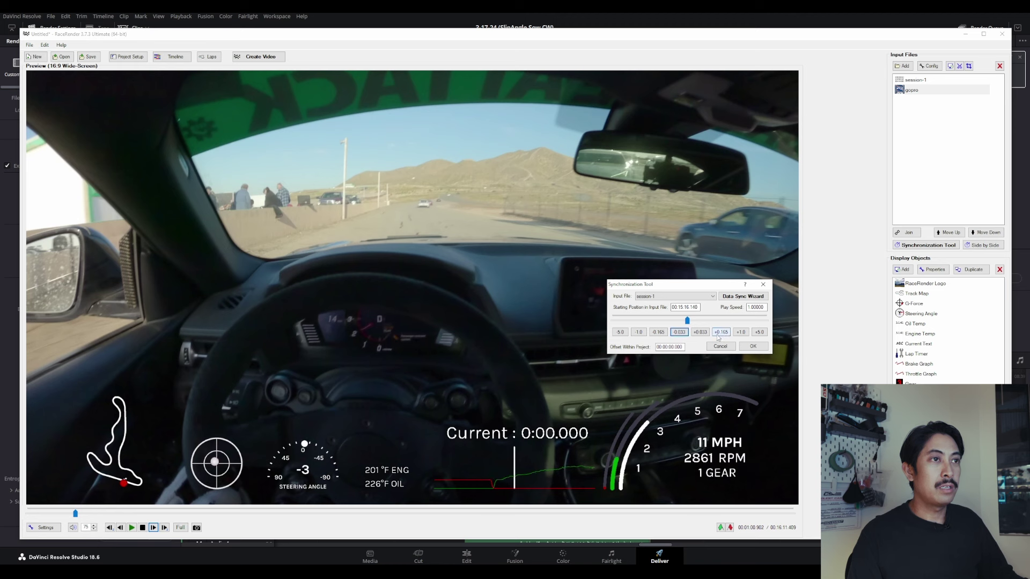
pyautogui.click(700, 334)
pyautogui.click(699, 334)
pyautogui.click(700, 332)
pyautogui.click(700, 332)
pyautogui.click(679, 333)
pyautogui.click(680, 333)
pyautogui.click(679, 332)
pyautogui.click(702, 332)
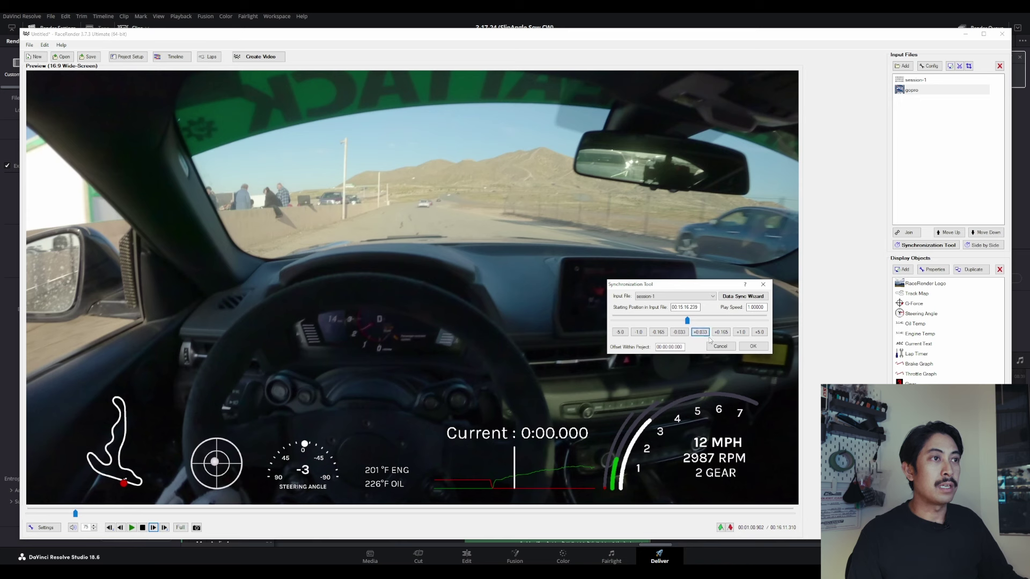
pyautogui.click(755, 348)
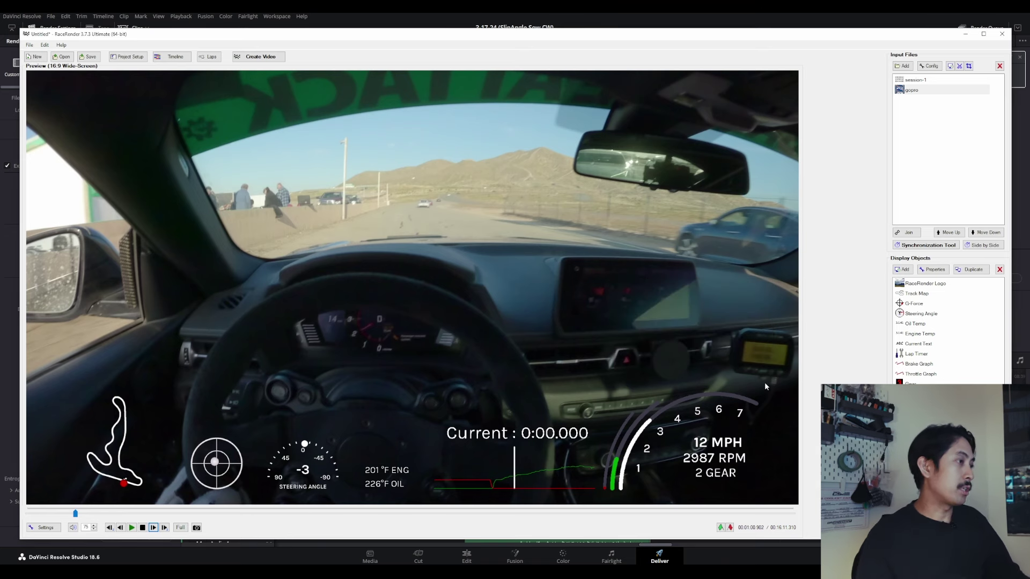
# - Play the project preview up to about 1:11 to check the gauges against the gopro footage
pyautogui.click(131, 528)
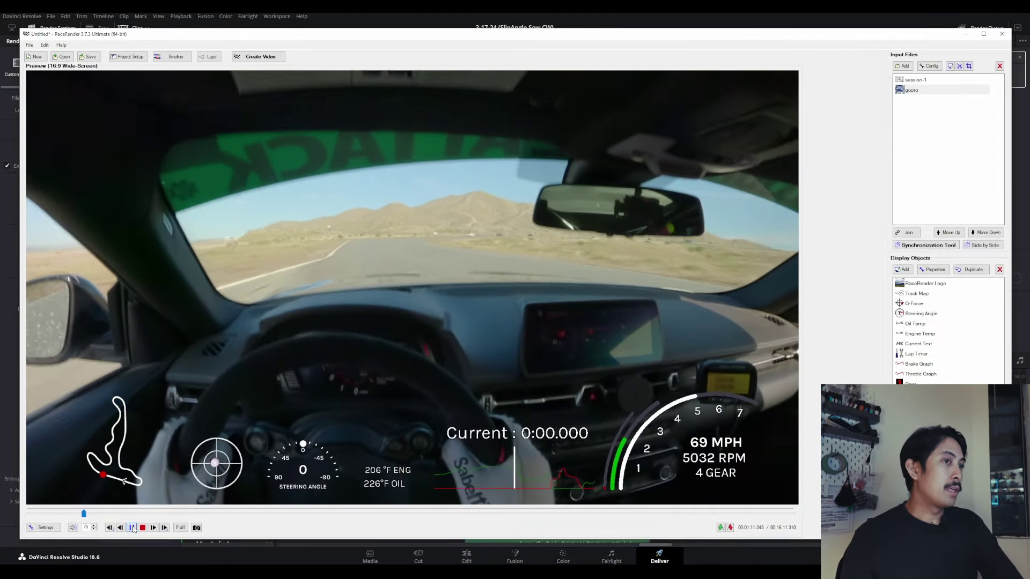
pyautogui.click(132, 528)
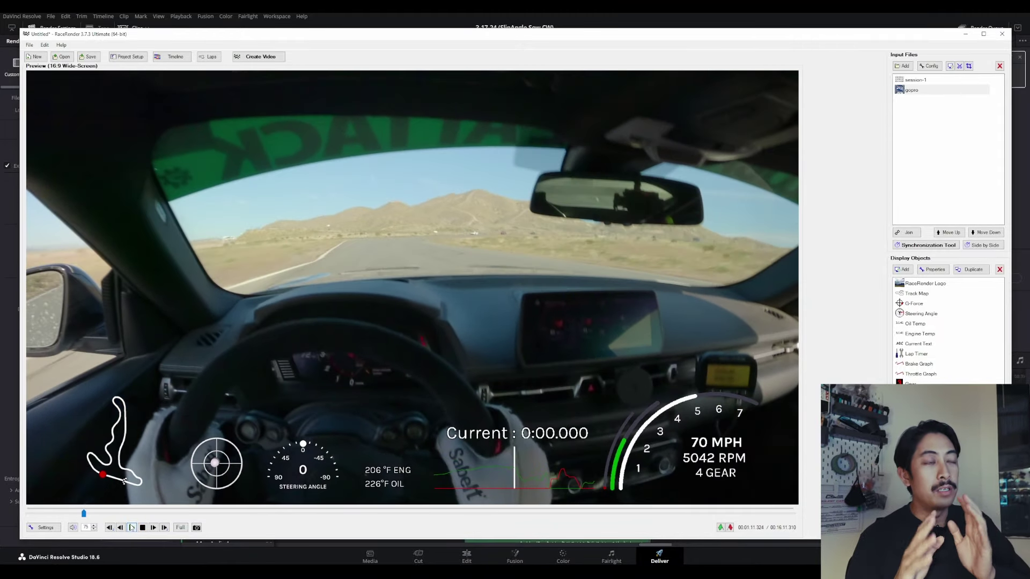